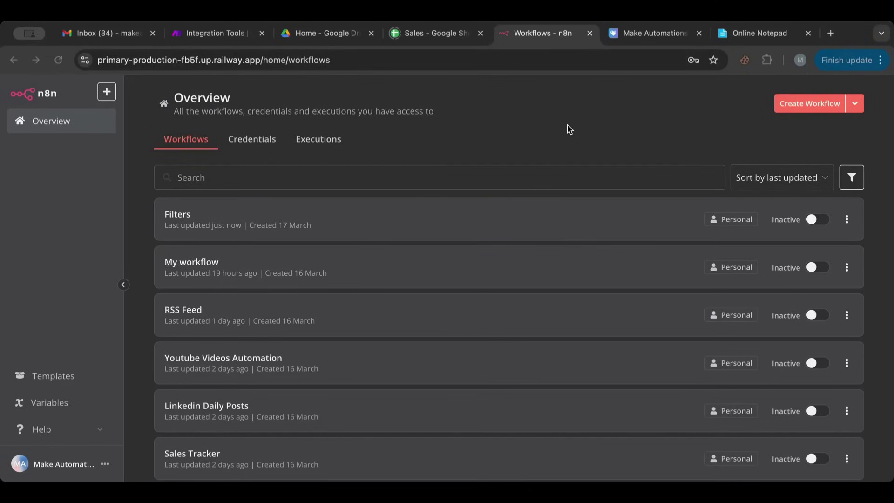
# Step: Look over the product listings in the Make Automations shop and return to the n8n workflows overview
pyautogui.click(645, 34)
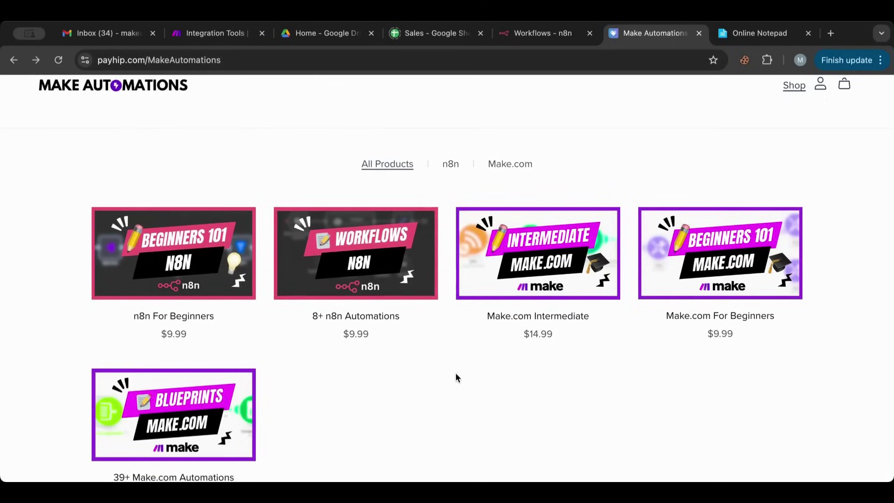
pyautogui.click(527, 38)
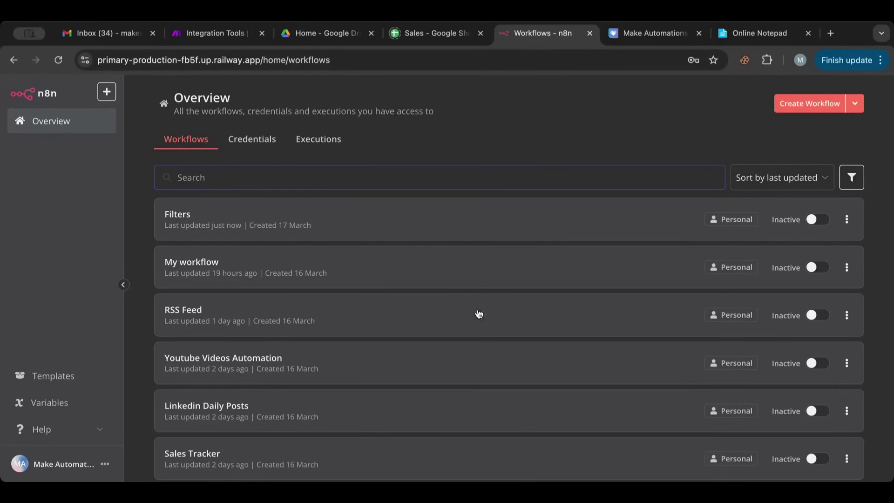
# Step: Create a new workflow, name it Webhooks and save it
pyautogui.click(815, 112)
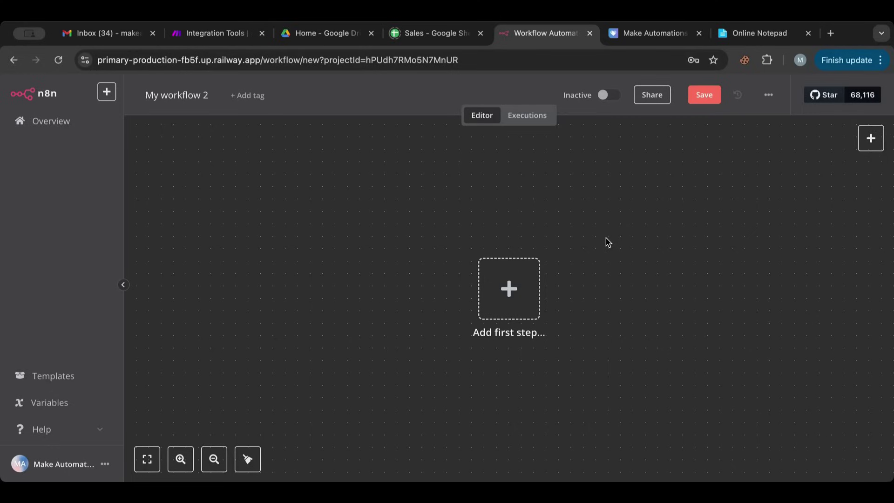
pyautogui.moveTo(520, 292); pyautogui.dragTo(520, 273)
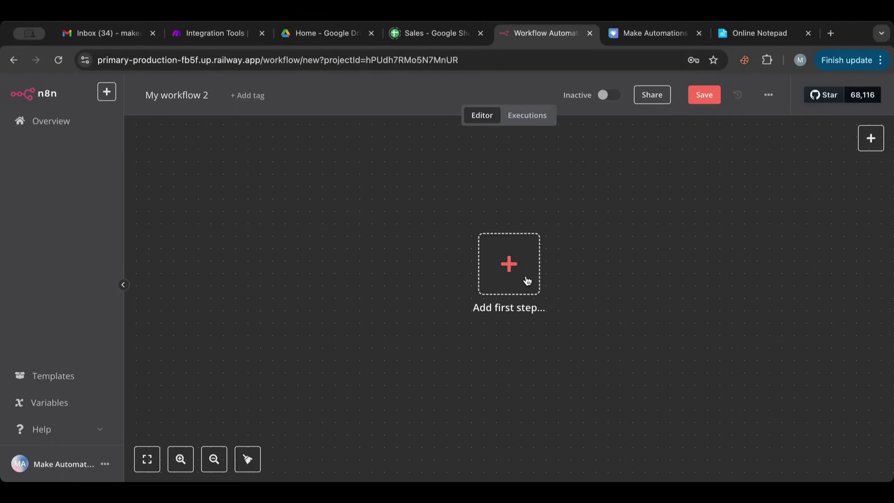
pyautogui.click(184, 97)
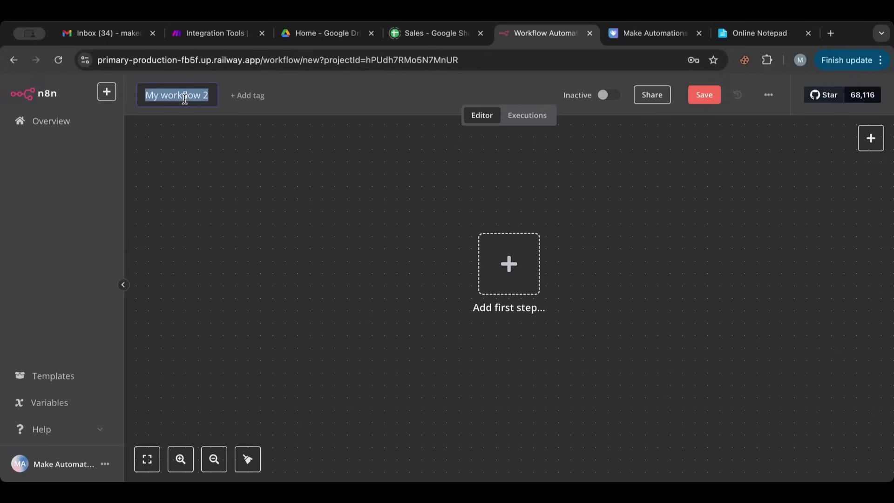
pyautogui.write('Webhooks')
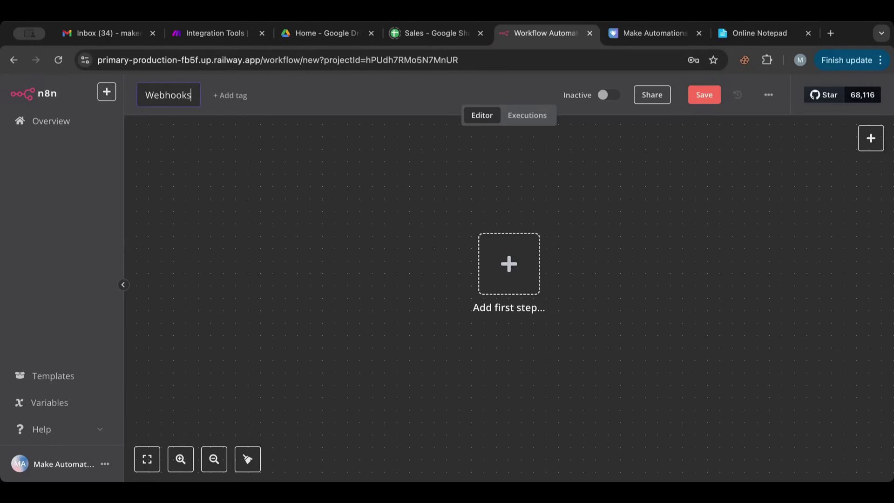
pyautogui.press('Return')
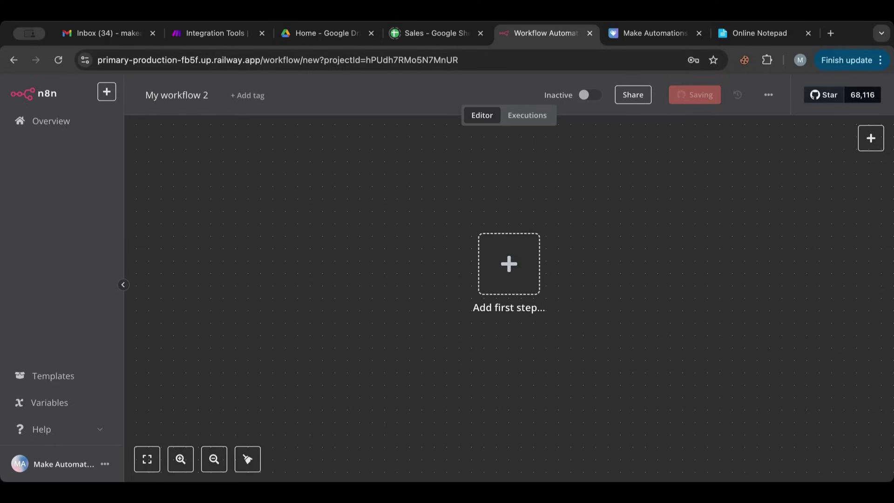
# Step: Review the available workflow triggers and add the On webhook call trigger as the first step
pyautogui.click(501, 289)
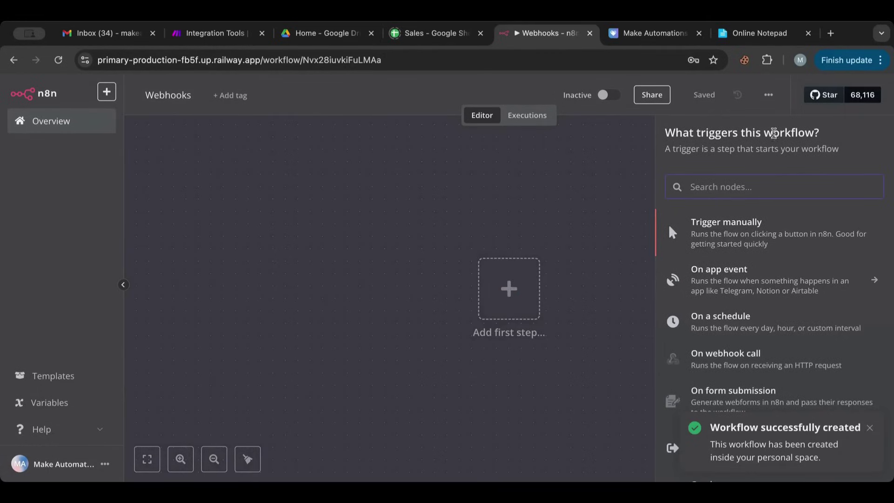
pyautogui.moveTo(666, 133); pyautogui.dragTo(874, 134)
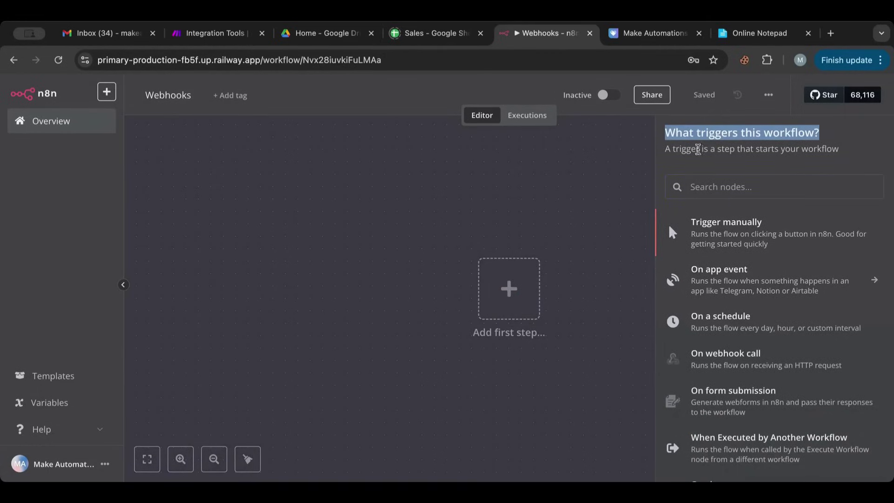
pyautogui.moveTo(681, 149); pyautogui.dragTo(816, 153)
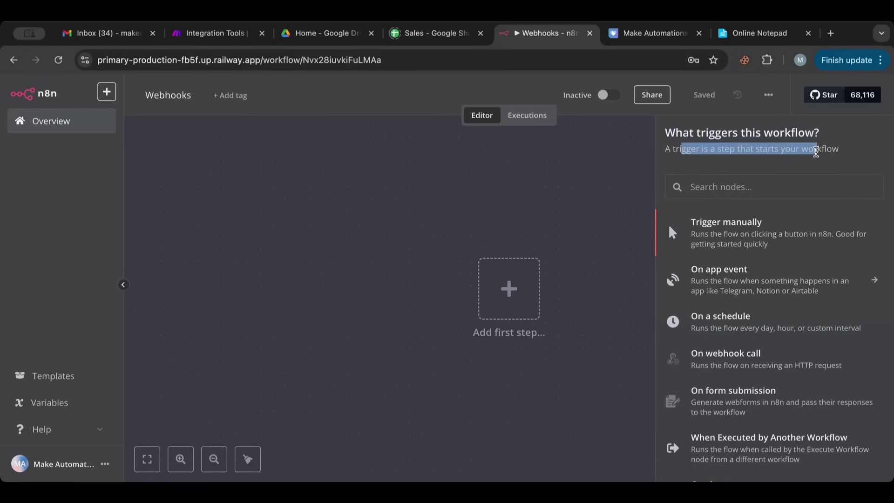
pyautogui.click(816, 154)
pyautogui.scroll(-3, 760, 292)
pyautogui.scroll(3, 759, 218)
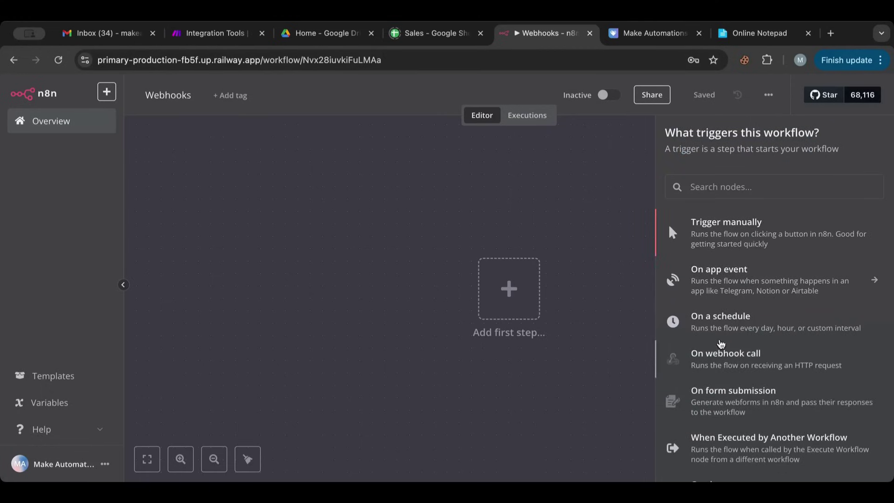
pyautogui.scroll(-1, 755, 330)
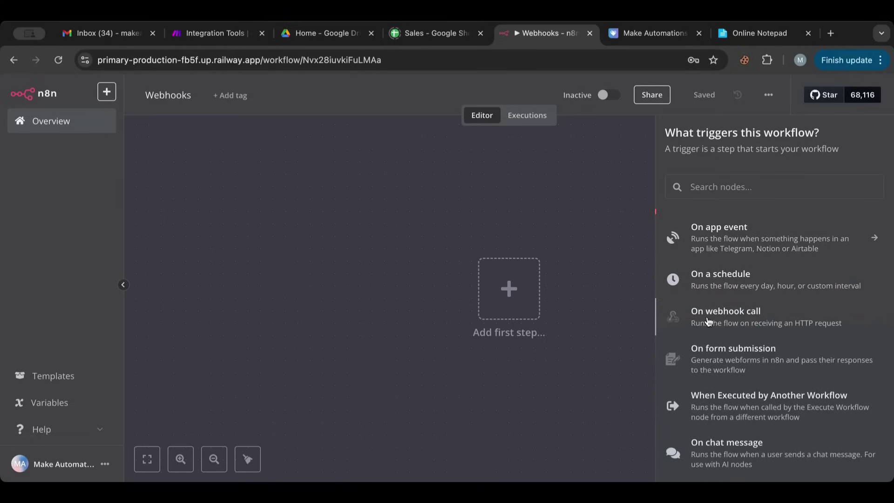
pyautogui.click(735, 324)
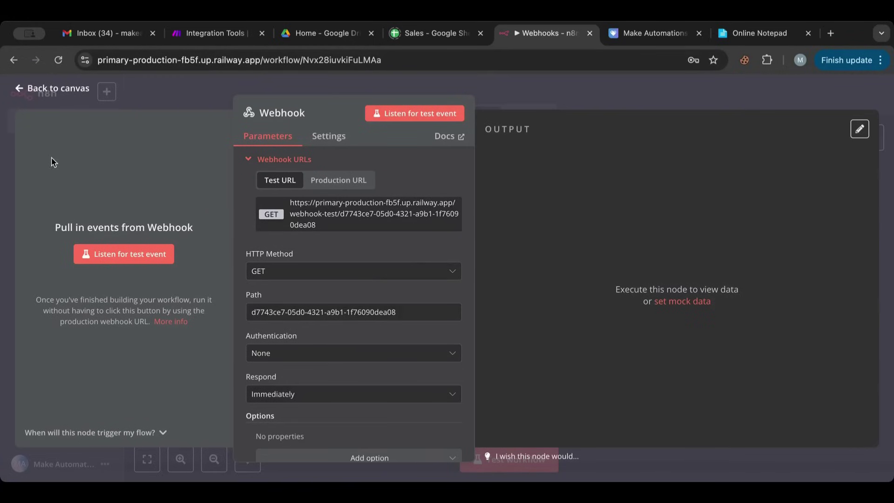
# Step: Compare the Webhook node's production and test URLs, copy the test URL and return to the canvas
pyautogui.moveTo(56, 230); pyautogui.dragTo(194, 229)
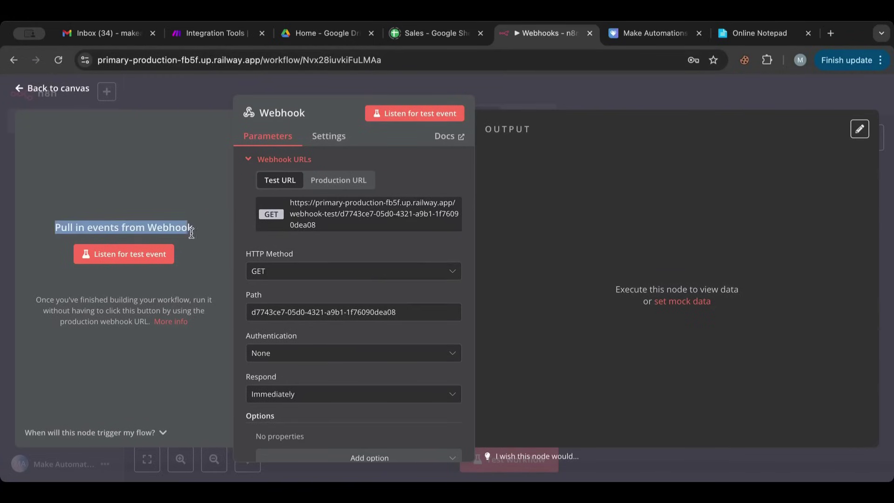
pyautogui.click(548, 143)
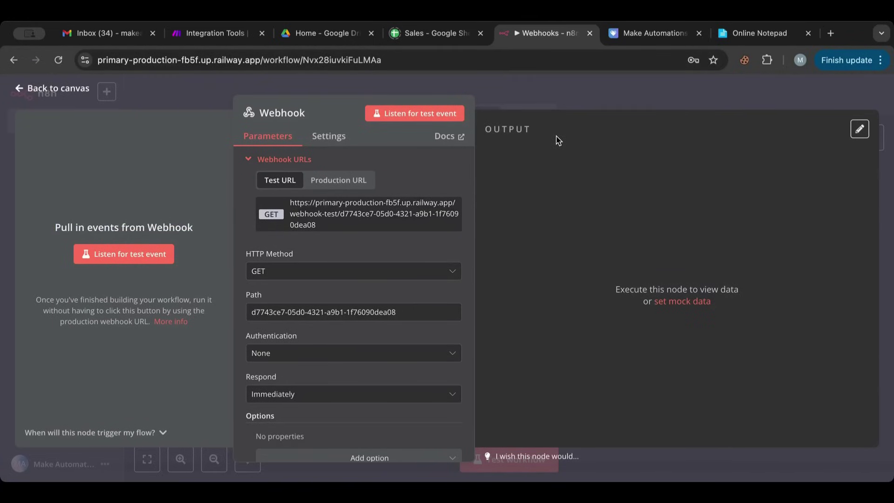
pyautogui.click(343, 185)
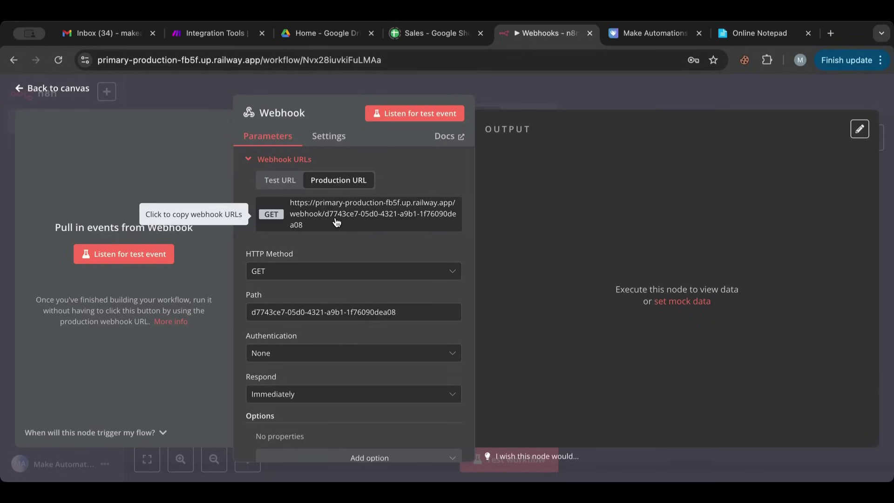
pyautogui.click(288, 185)
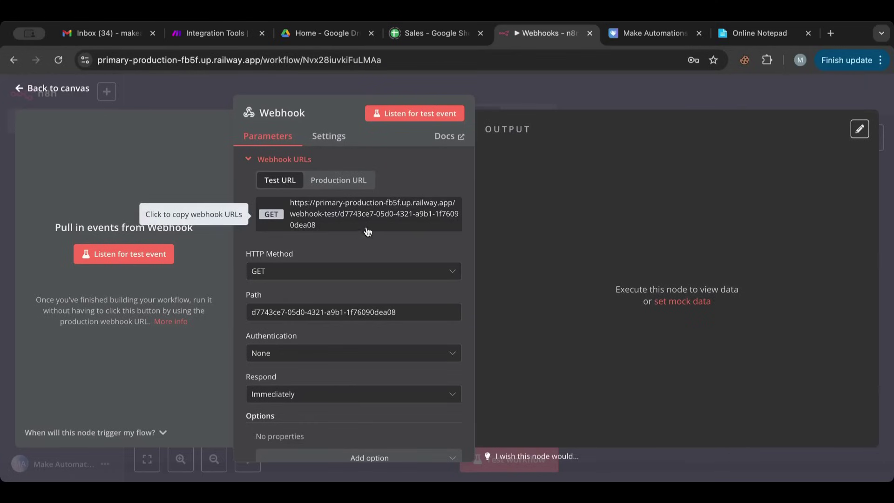
pyautogui.click(321, 216)
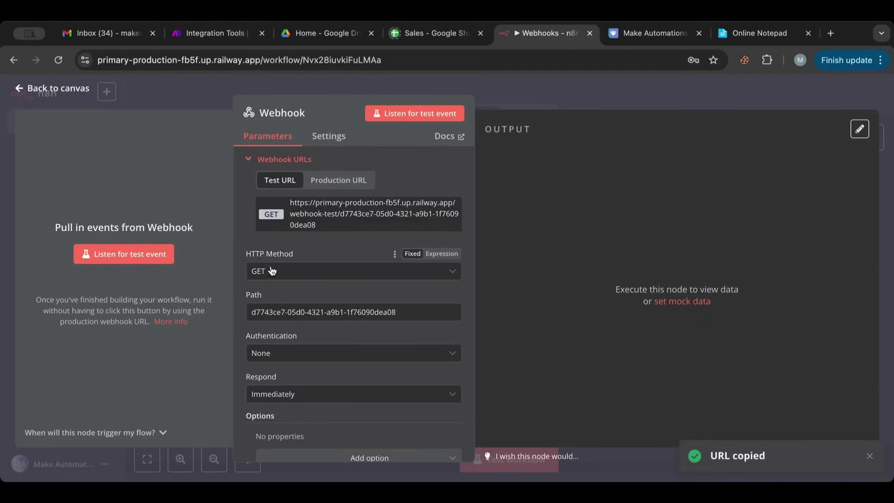
pyautogui.click(58, 89)
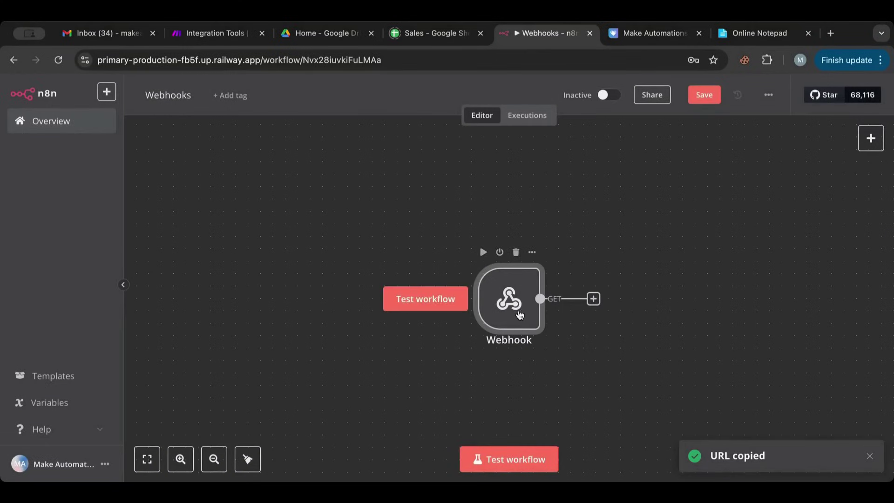
# Step: Reposition the Webhook node further left on the canvas and start a test run of the workflow
pyautogui.hscroll(3, 493, 310)
pyautogui.scroll(-2, 493, 309)
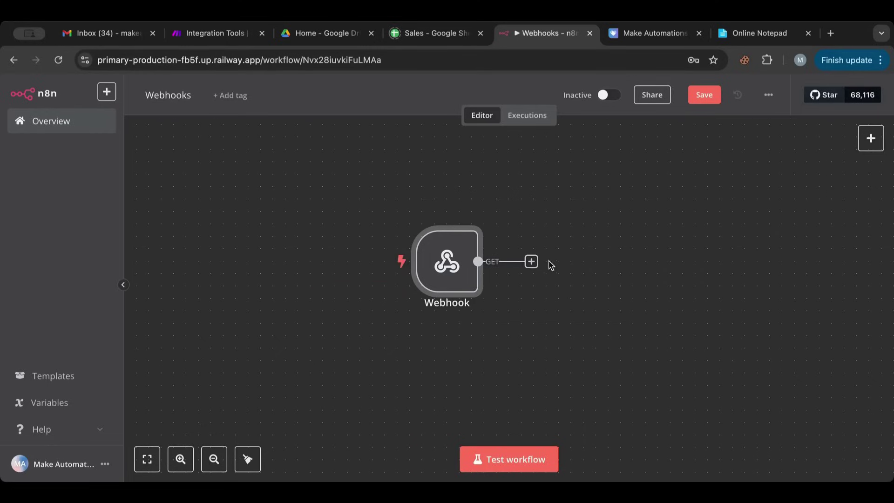
pyautogui.moveTo(467, 292)
pyautogui.moveTo(467, 293); pyautogui.dragTo(385, 298)
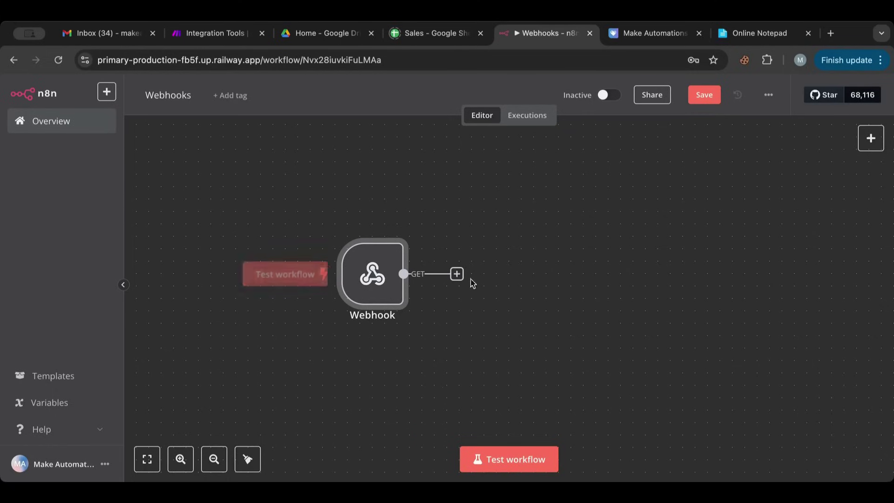
pyautogui.click(530, 467)
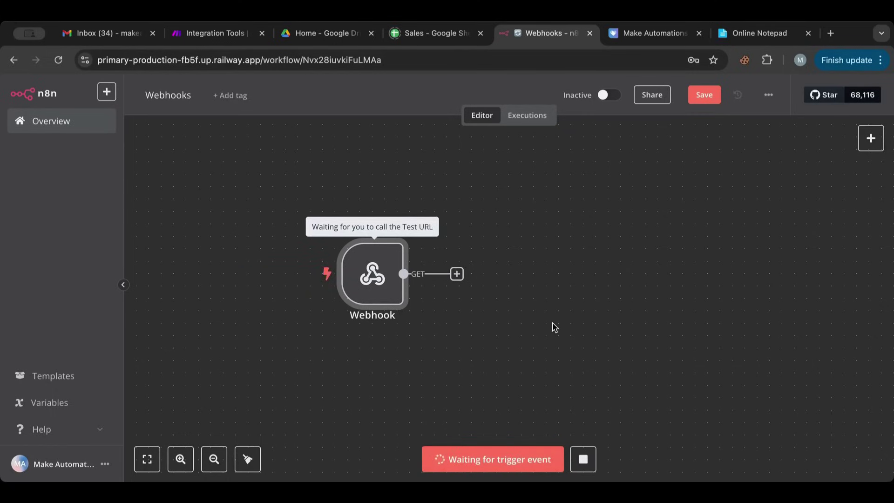
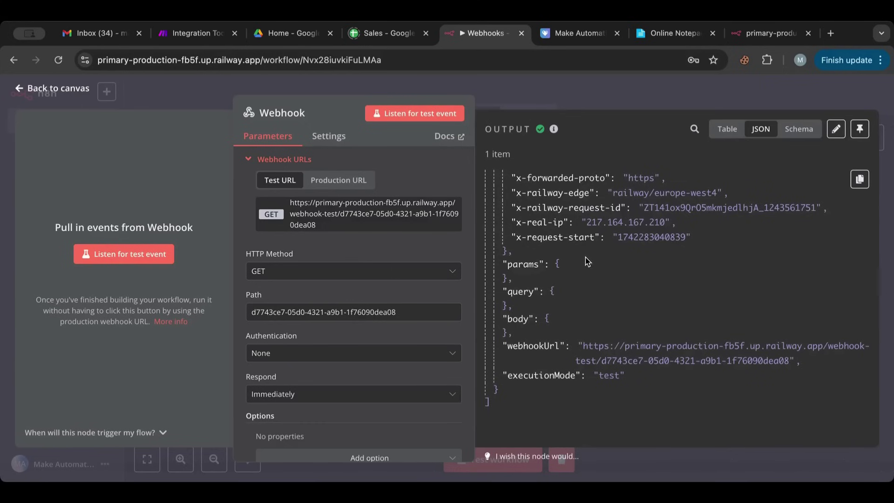
# Step: Review the Webhook node's JSON output from the beginning and return to the canvas
pyautogui.scroll(5, 559, 231)
pyautogui.scroll(10, 559, 231)
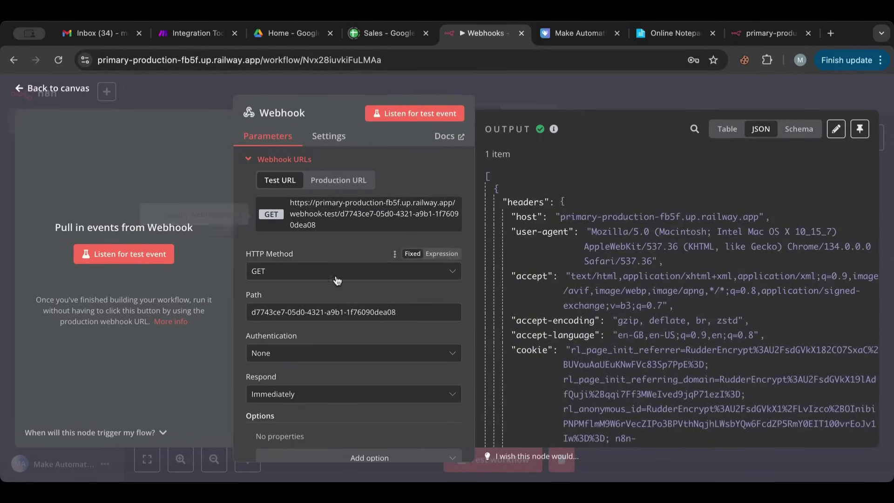
pyautogui.click(68, 91)
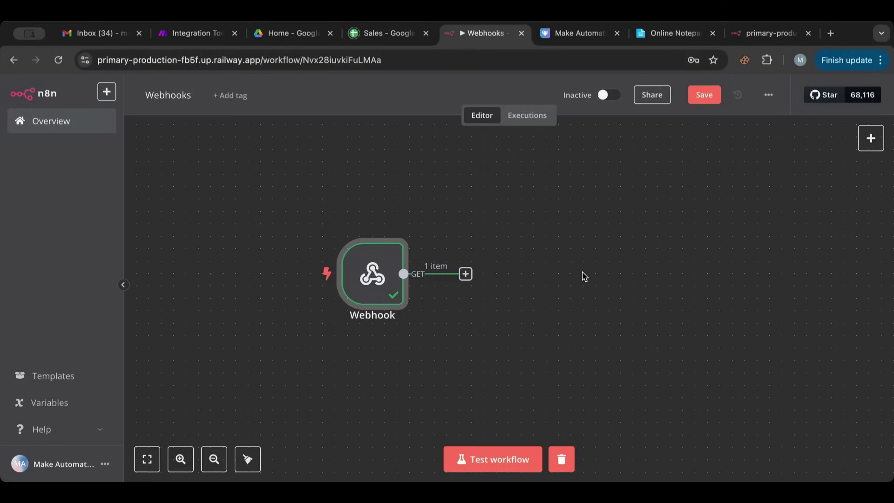
# Step: Shift the Webhook node a little further left to leave room for following nodes
pyautogui.moveTo(403, 261)
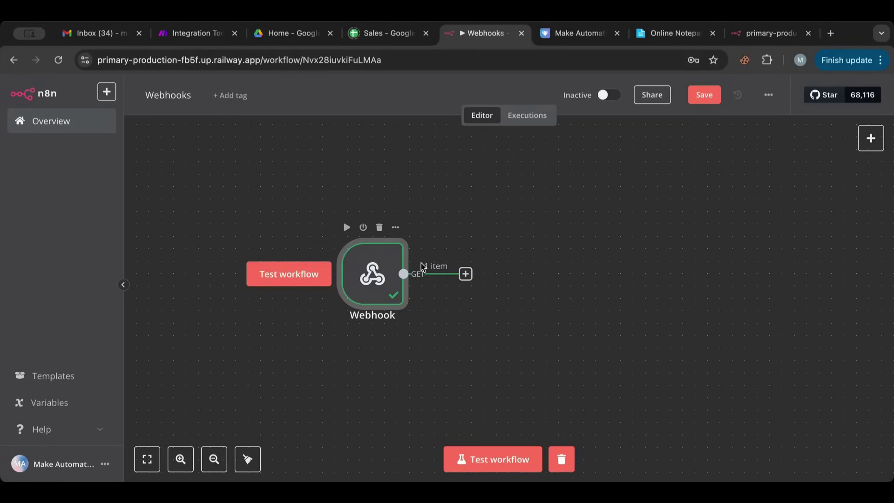
pyautogui.moveTo(389, 291); pyautogui.dragTo(337, 279)
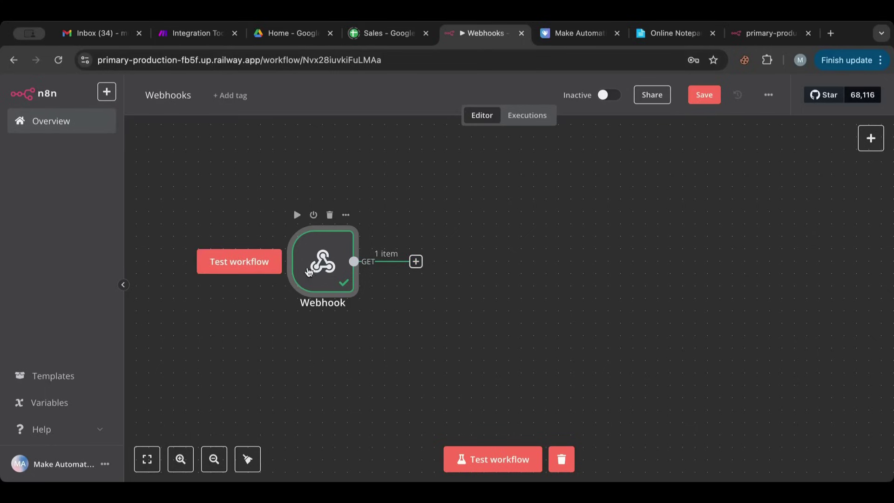
# Step: Examine the Webhook node's HTTP method choices, path and authentication parameters
pyautogui.doubleClick(308, 279)
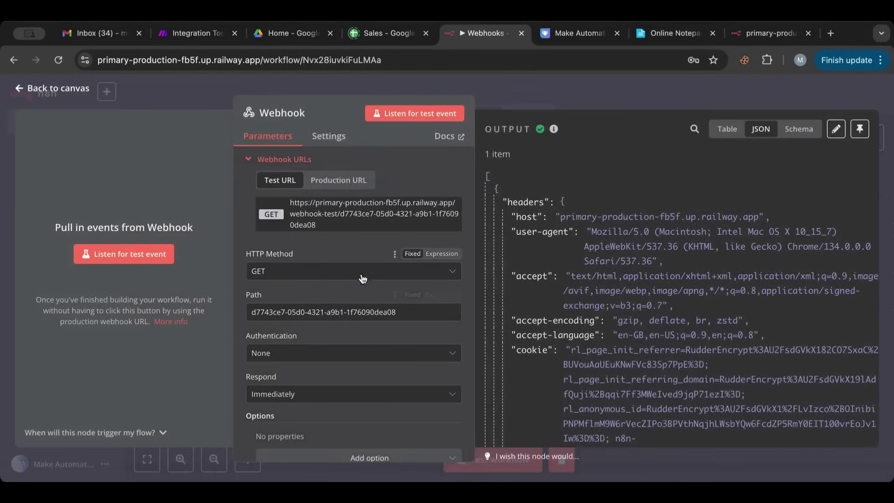
pyautogui.click(302, 278)
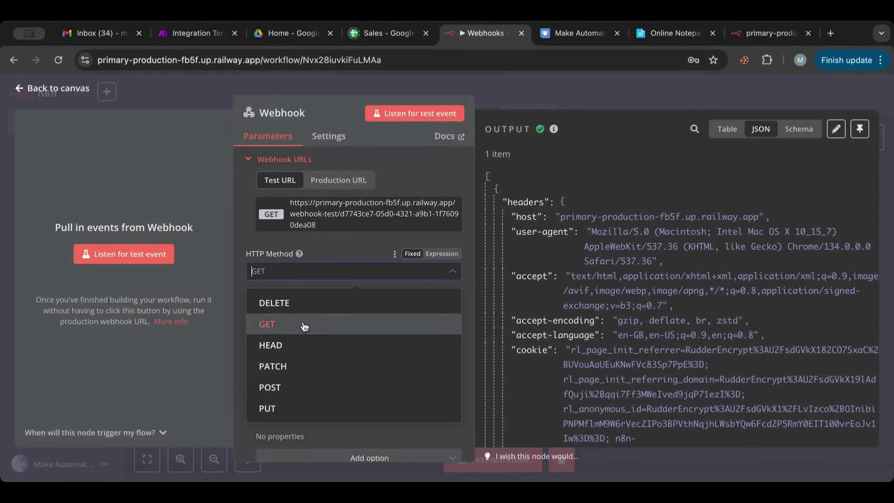
pyautogui.click(329, 257)
pyautogui.click(306, 273)
pyautogui.click(335, 252)
pyautogui.scroll(-1, 345, 238)
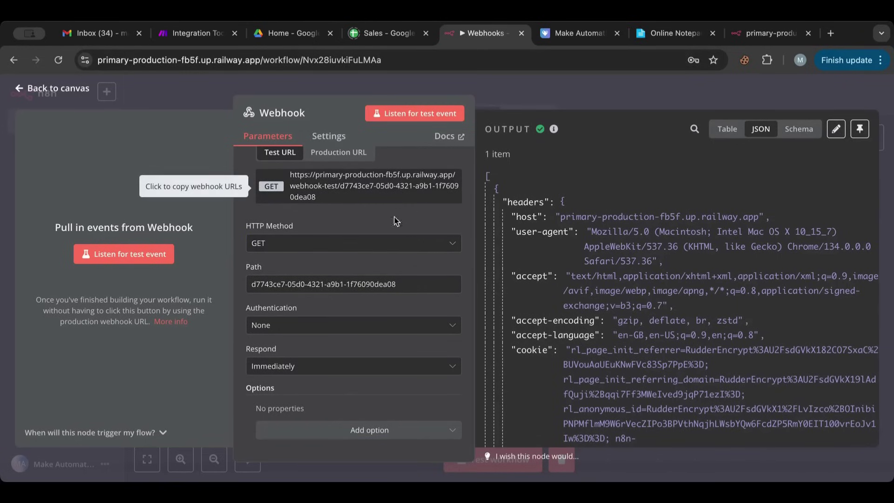
pyautogui.click(269, 286)
pyautogui.click(333, 308)
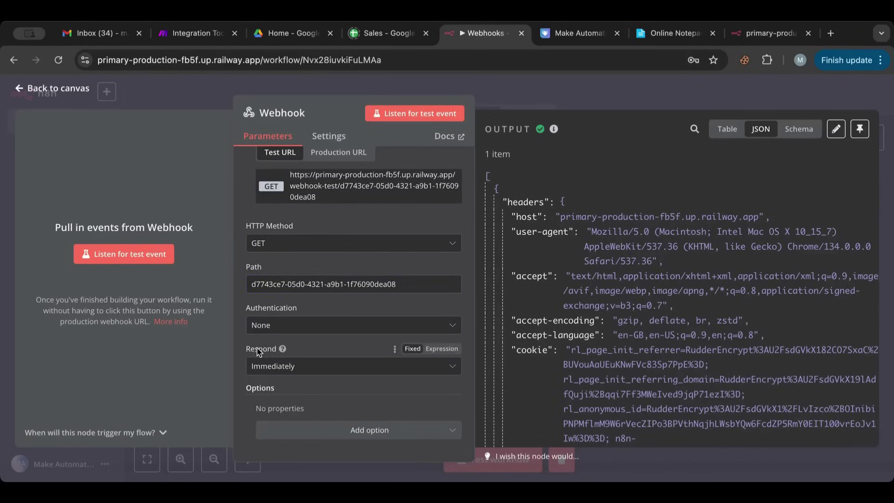
# Step: Set the Webhook node's Respond option to Using 'Respond to Webhook' Node and return to the canvas
pyautogui.click(293, 366)
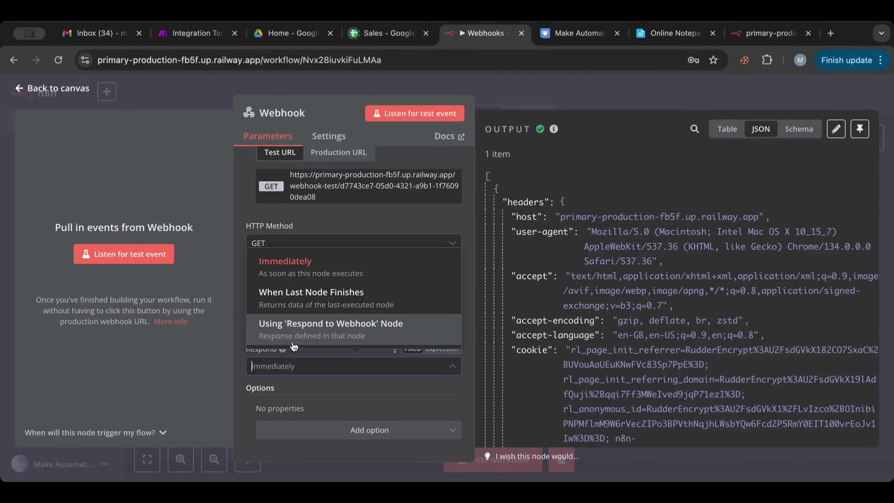
pyautogui.click(300, 335)
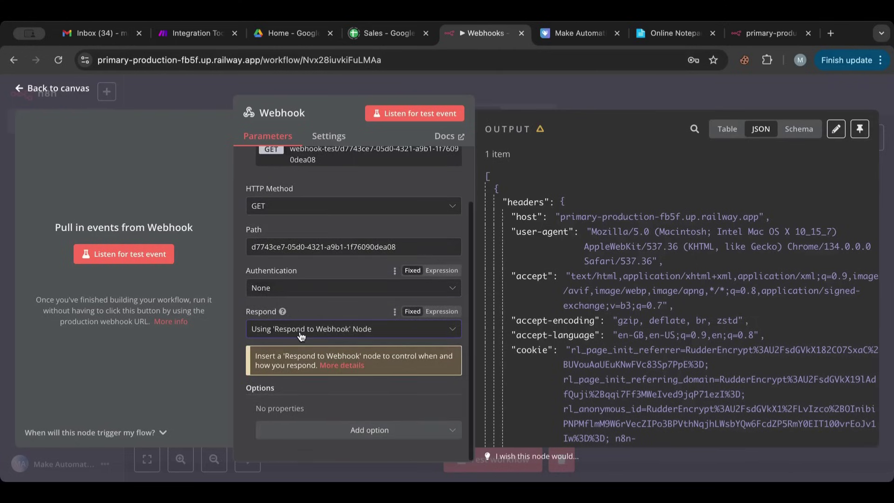
pyautogui.click(46, 93)
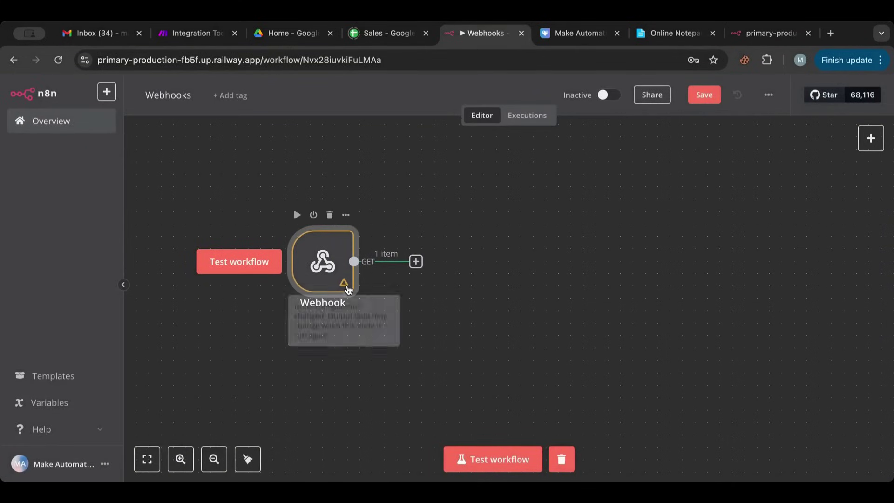
# Step: Add a Respond to Webhook node after the Webhook node and return to the canvas
pyautogui.click(416, 262)
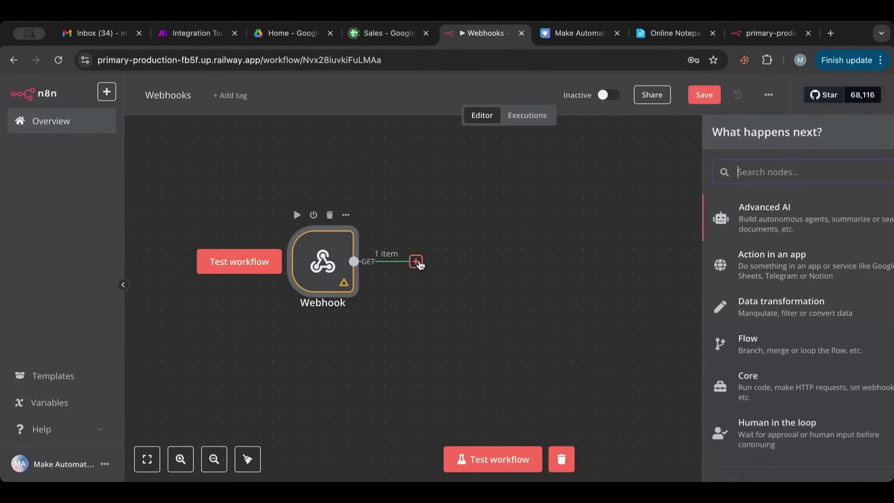
pyautogui.write('rspon')
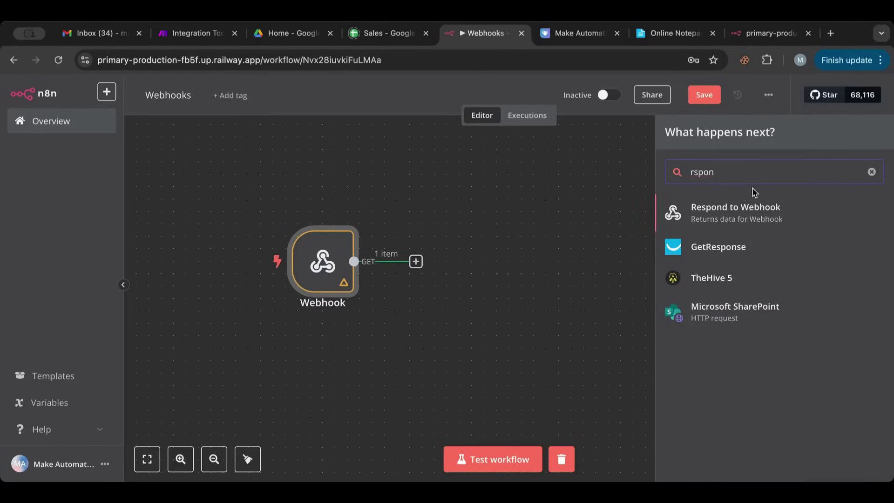
pyautogui.click(714, 224)
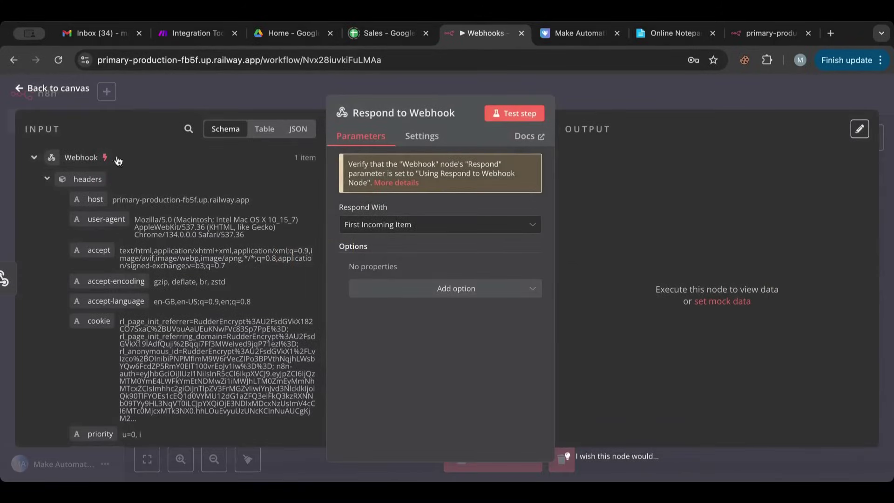
pyautogui.click(86, 89)
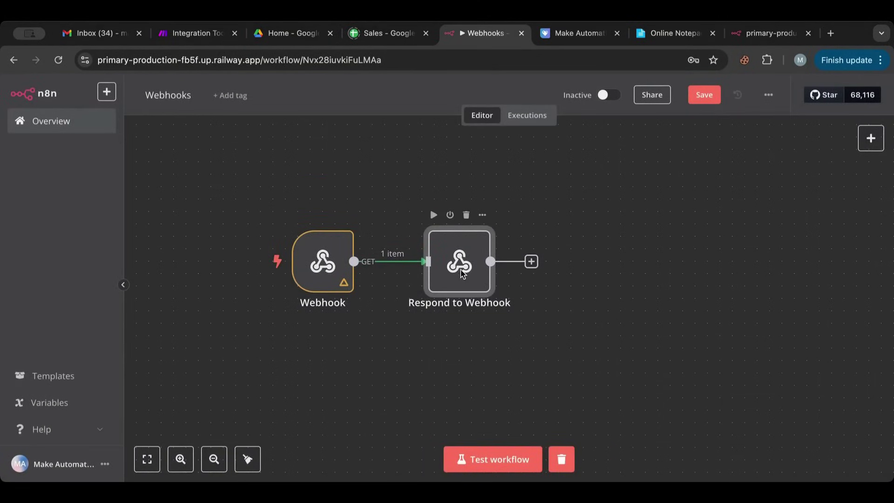
# Step: Review the Respond to Webhook node's response types and set Respond With to Text
pyautogui.doubleClick(462, 274)
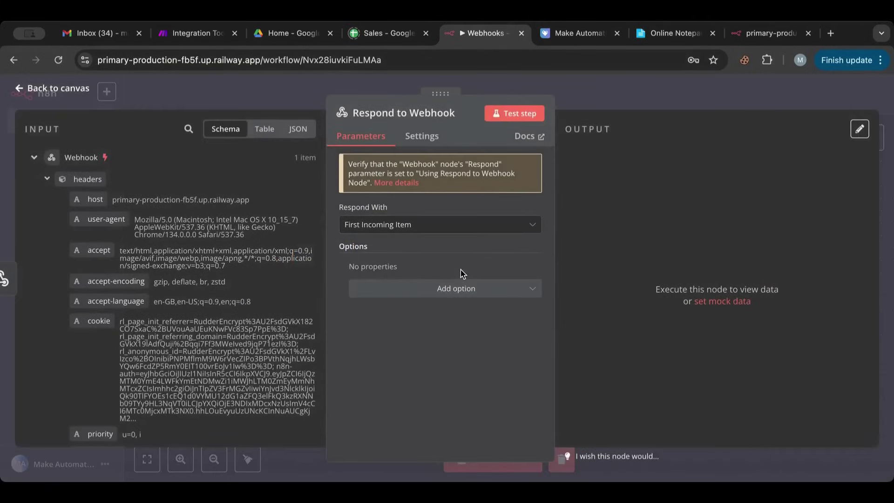
pyautogui.click(368, 226)
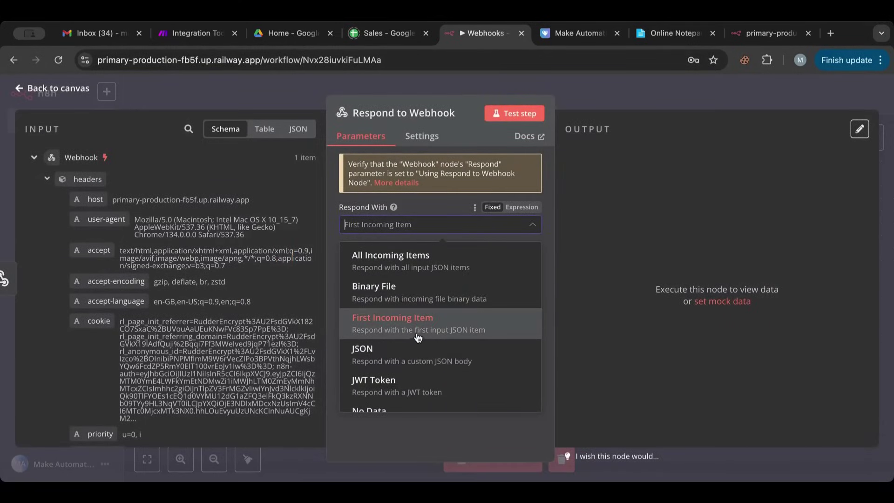
pyautogui.scroll(-4, 436, 342)
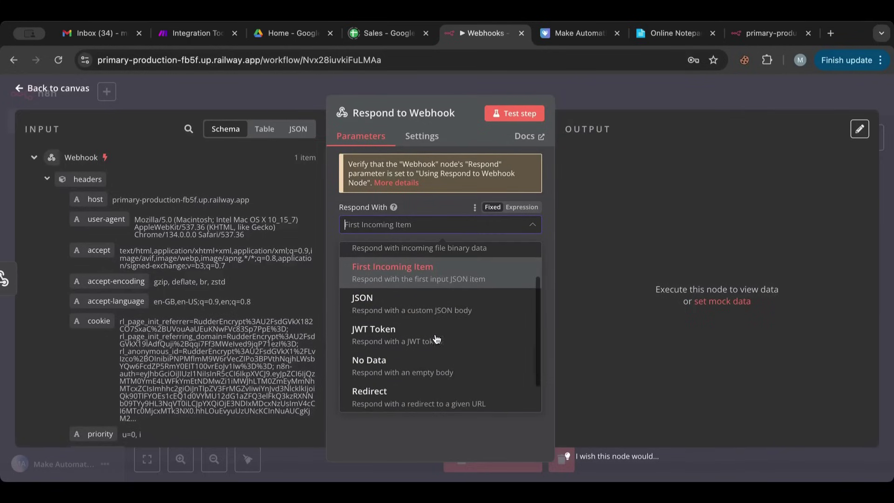
pyautogui.scroll(3, 428, 298)
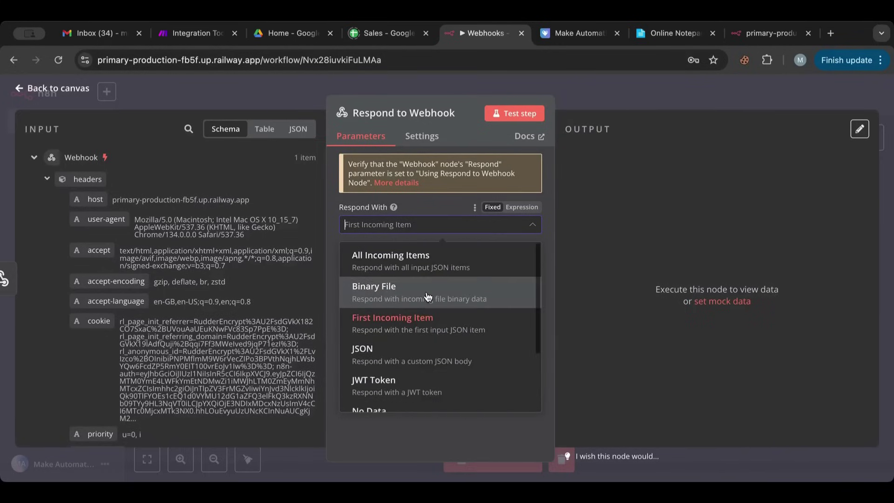
pyautogui.scroll(-3, 421, 354)
pyautogui.scroll(3, 419, 363)
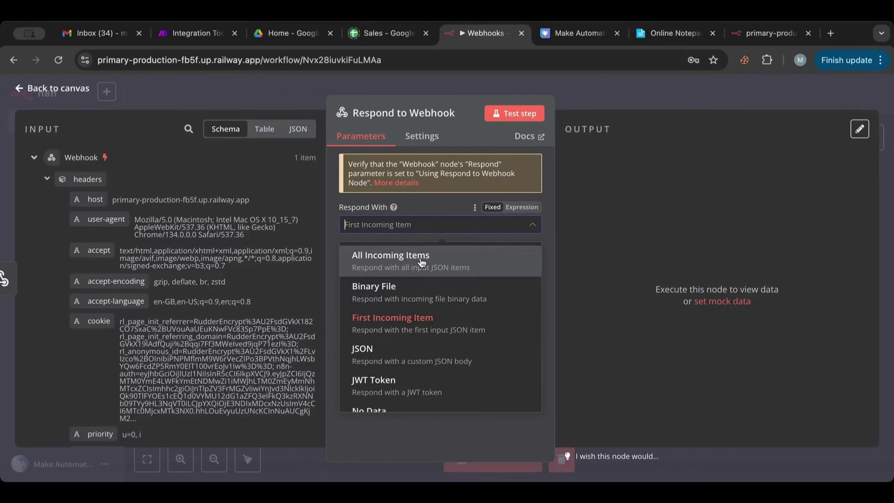
pyautogui.scroll(-3, 386, 310)
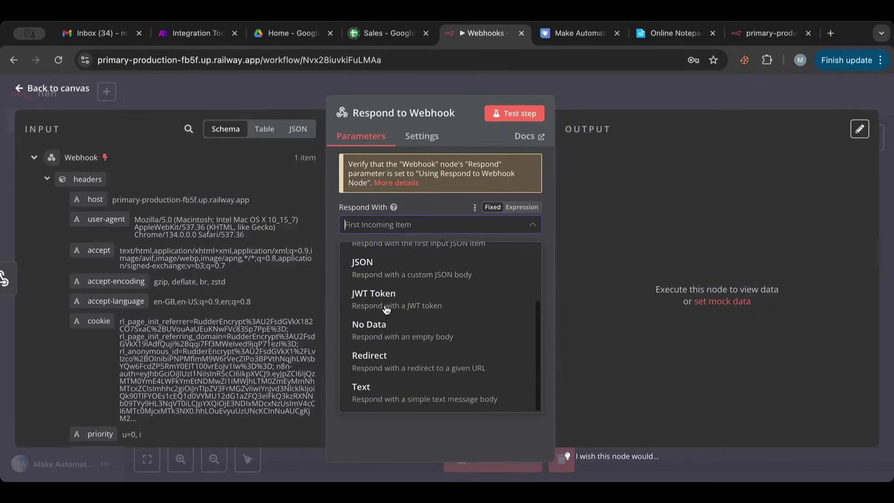
pyautogui.click(391, 397)
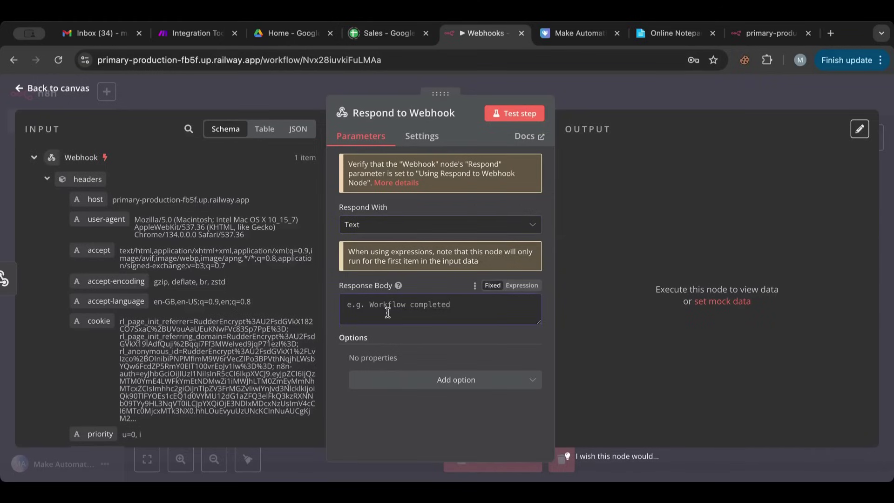
# Step: Set the response body to "Webhook Worked!", return to the canvas and save the workflow
pyautogui.write('Webhook Worked')
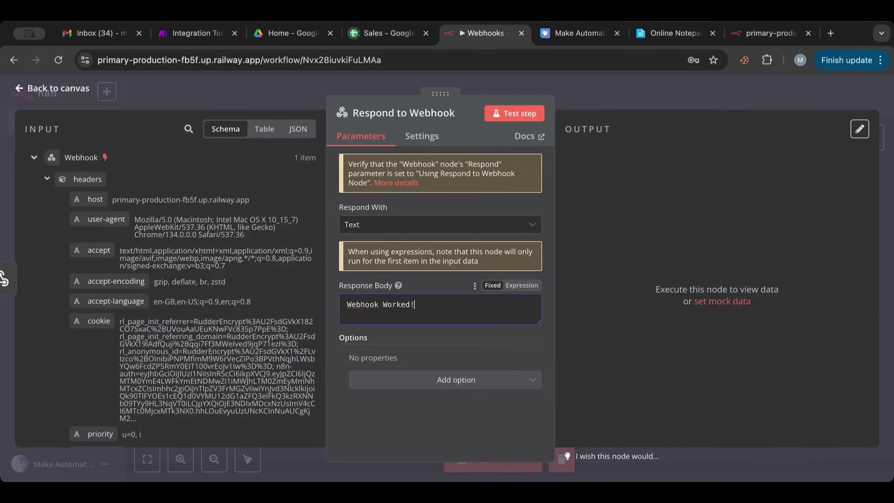
pyautogui.write('!')
pyautogui.click(54, 89)
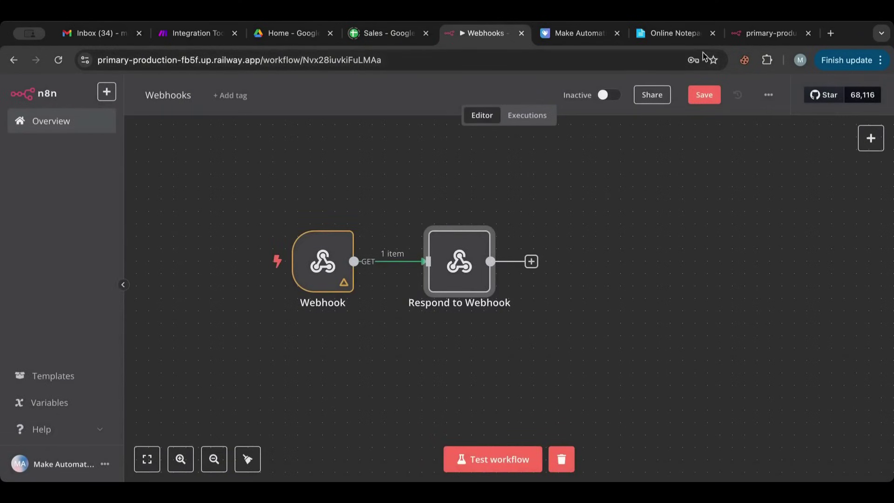
pyautogui.click(716, 95)
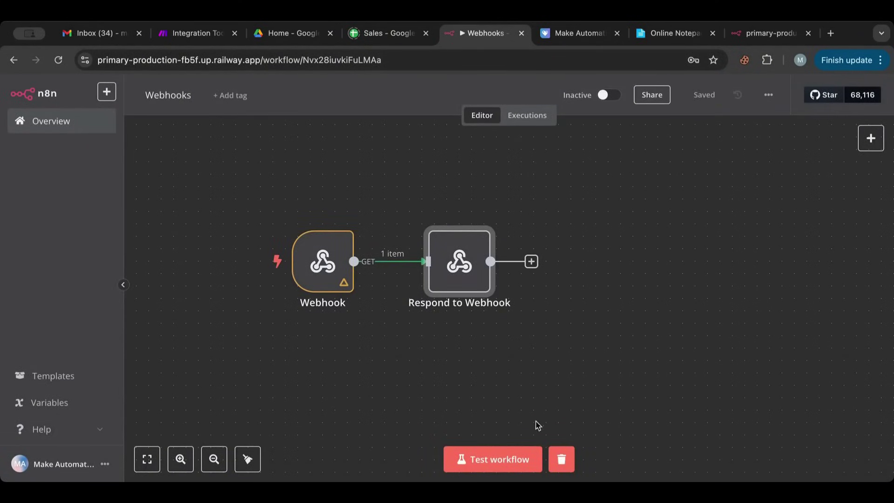
# Step: Start a workflow test, call the webhook's test URL in its browser tab and highlight the returned text
pyautogui.click(506, 457)
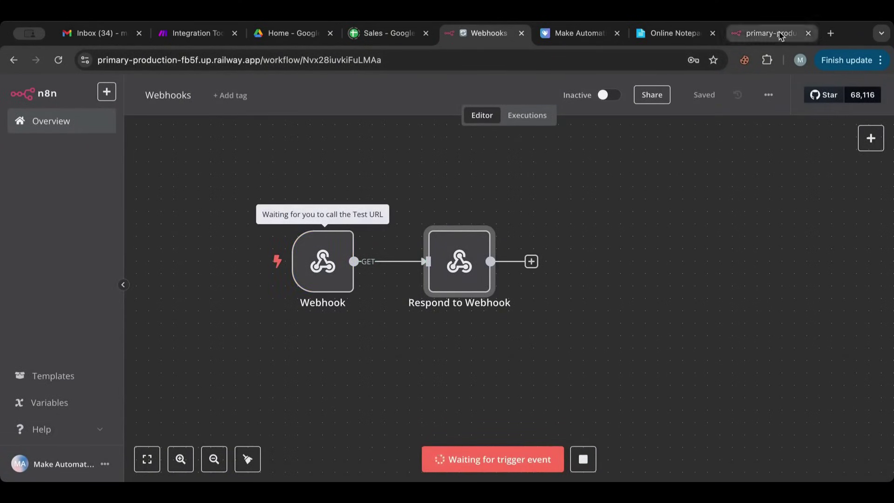
pyautogui.click(781, 36)
pyautogui.click(512, 59)
pyautogui.press('Return')
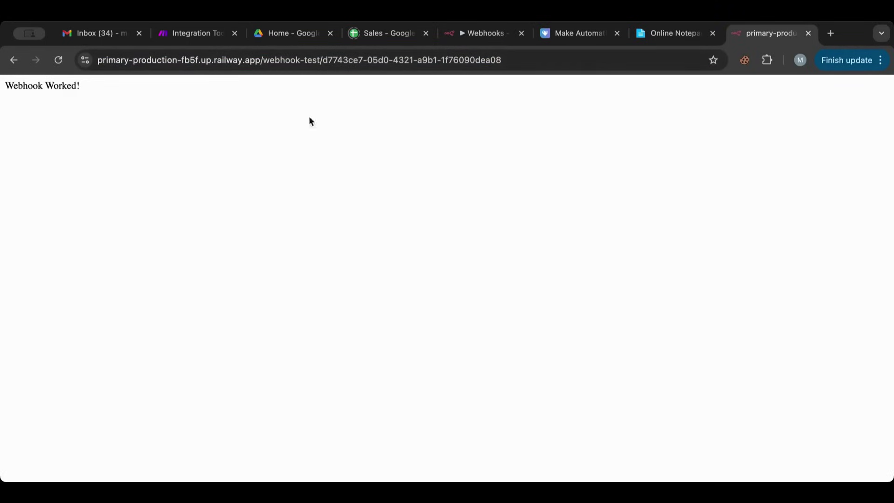
pyautogui.moveTo(4, 86); pyautogui.dragTo(124, 83)
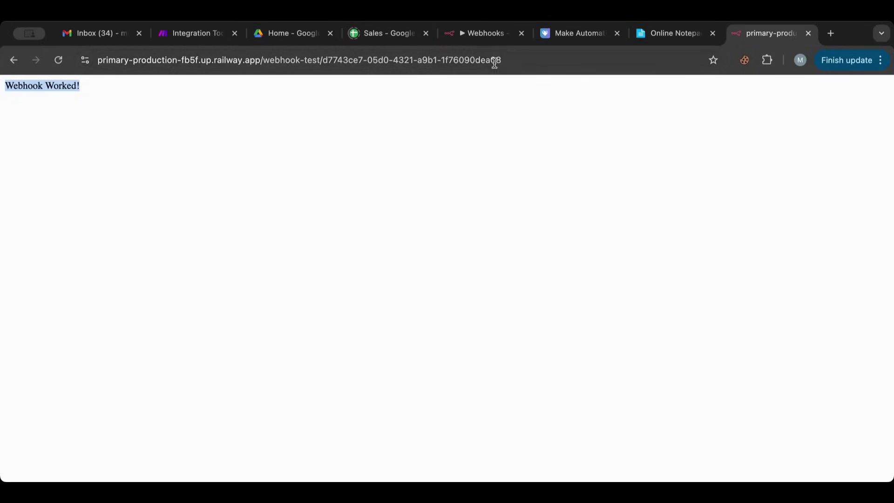
# Step: Go back to the workflow, check the Respond to Webhook node's parameters and output, and return to the canvas
pyautogui.click(471, 35)
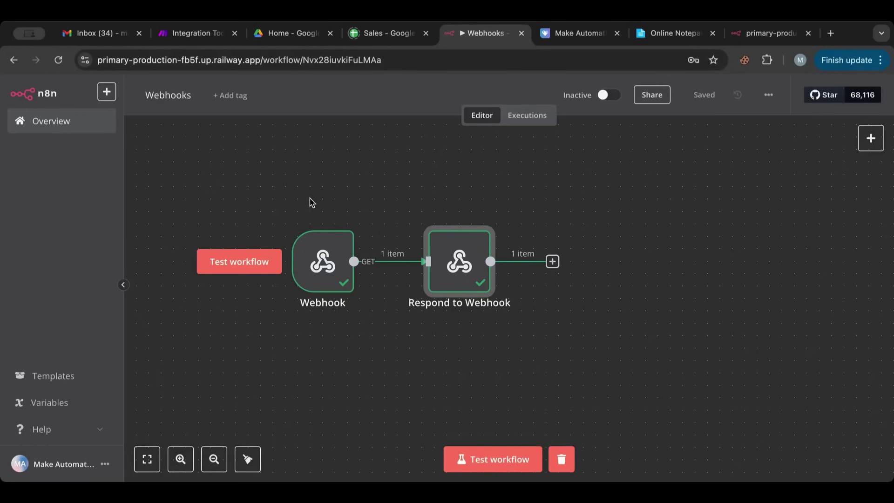
pyautogui.doubleClick(451, 280)
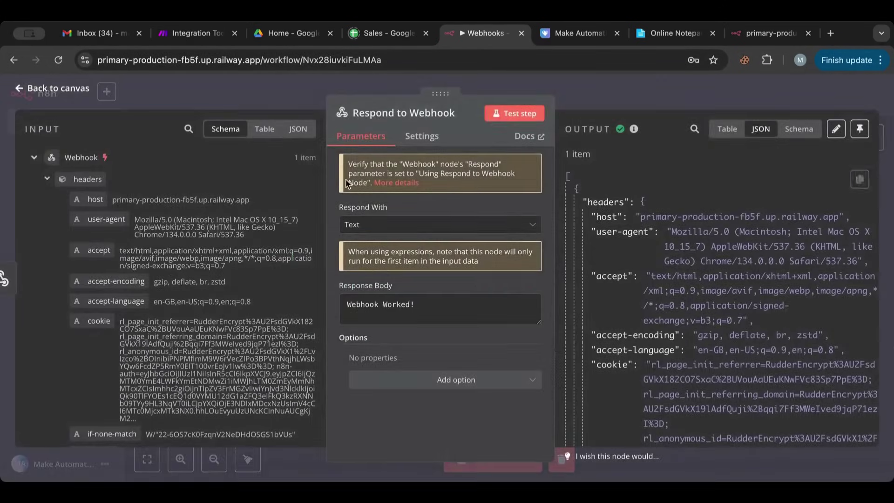
pyautogui.click(65, 89)
# Step: Spread the two nodes far apart on the canvas to leave room between Webhook and Respond to Webhook
pyautogui.moveTo(543, 271); pyautogui.dragTo(555, 270)
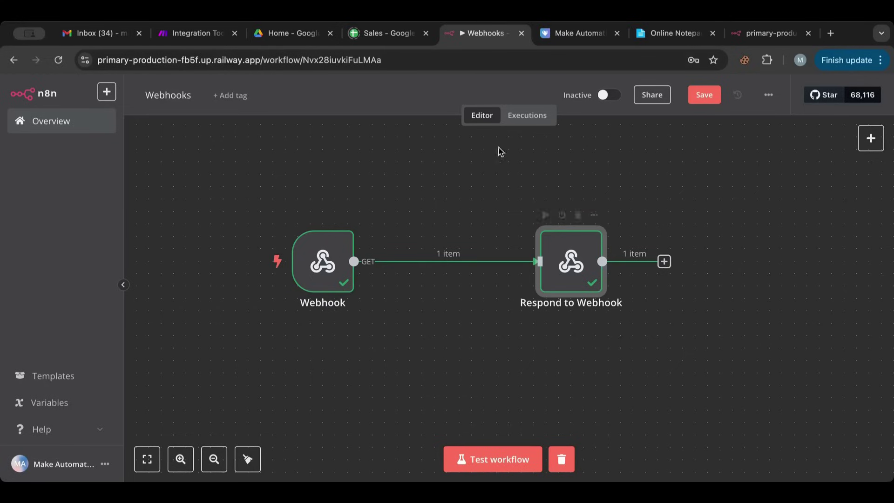
pyautogui.moveTo(560, 273); pyautogui.dragTo(685, 272)
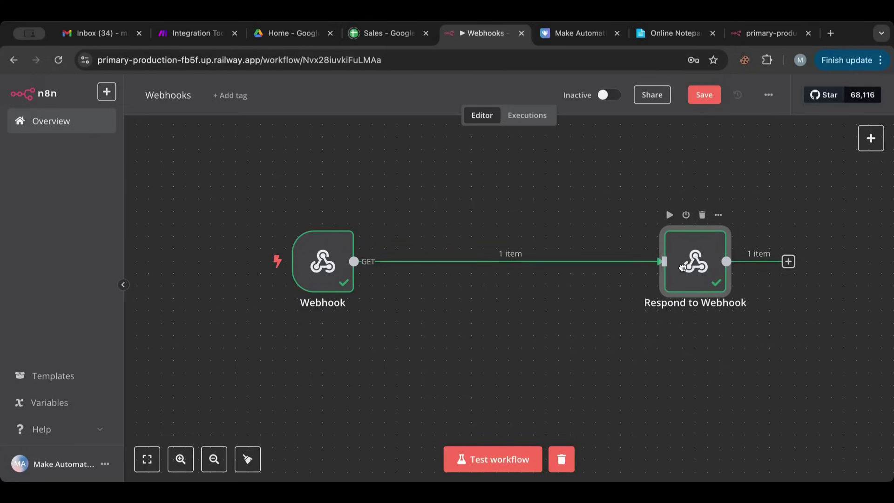
pyautogui.moveTo(305, 266); pyautogui.dragTo(207, 266)
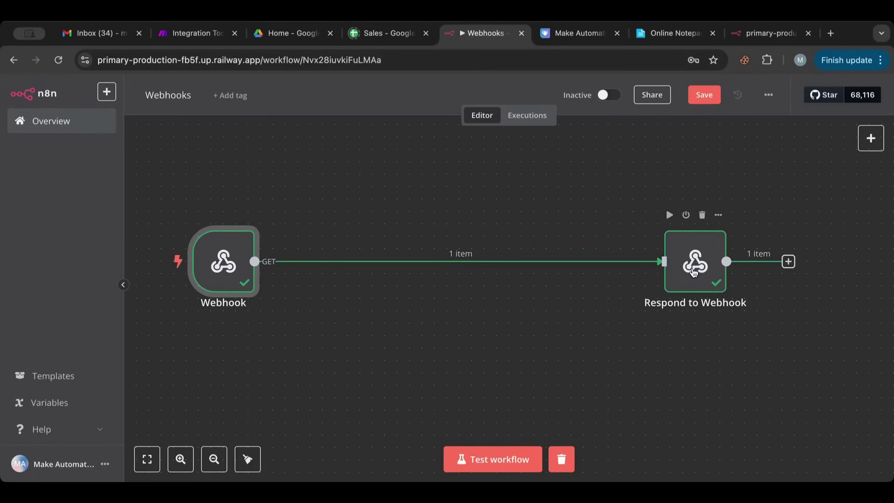
# Step: Revisit the returned response page, then start another test run of the workflow
pyautogui.click(756, 39)
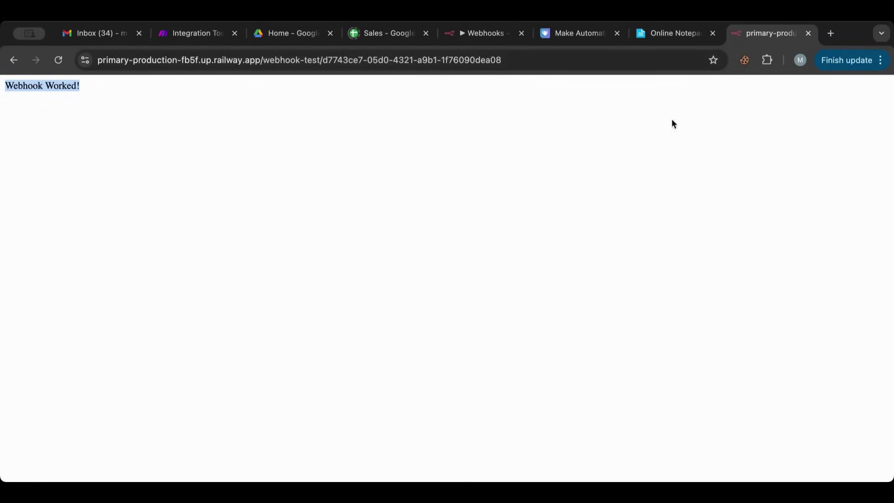
pyautogui.click(493, 35)
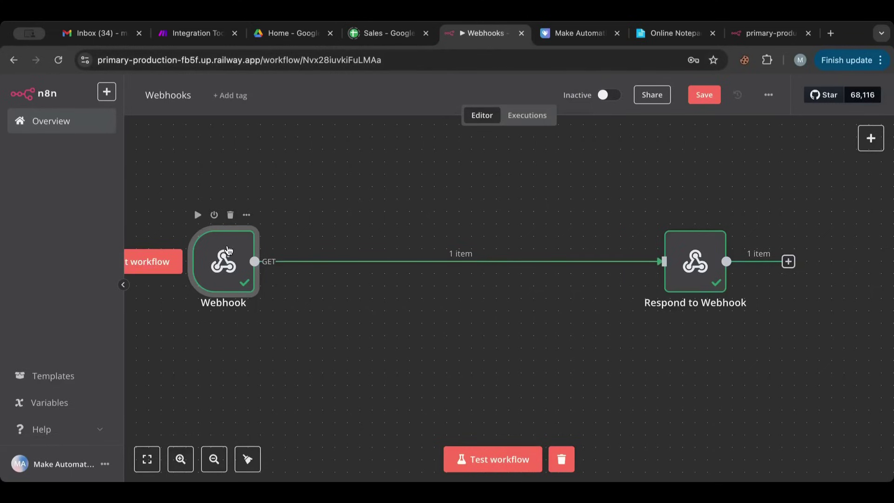
pyautogui.click(475, 460)
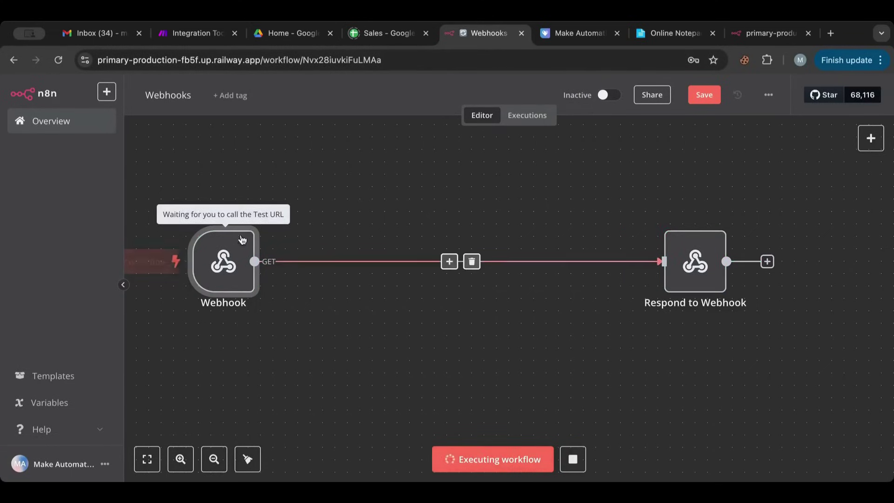
# Step: Append a firstname query parameter with a person's first name to the webhook test URL and load it
pyautogui.click(773, 36)
pyautogui.click(514, 61)
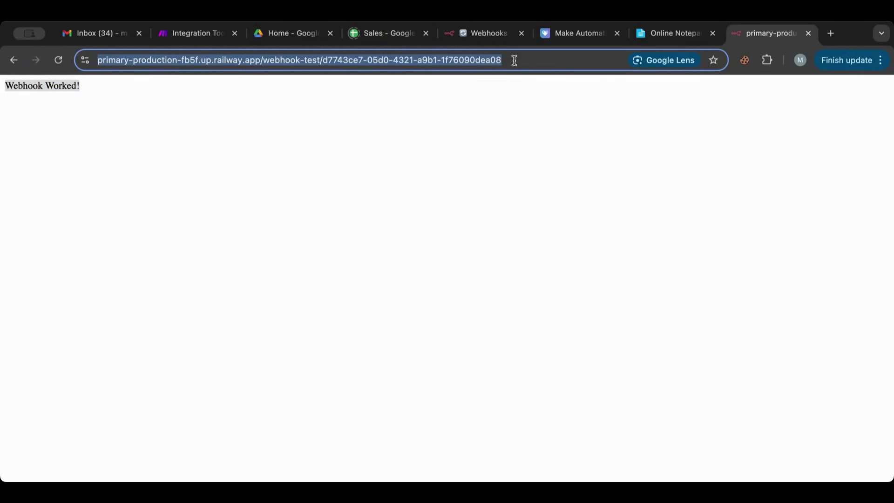
pyautogui.click(514, 60)
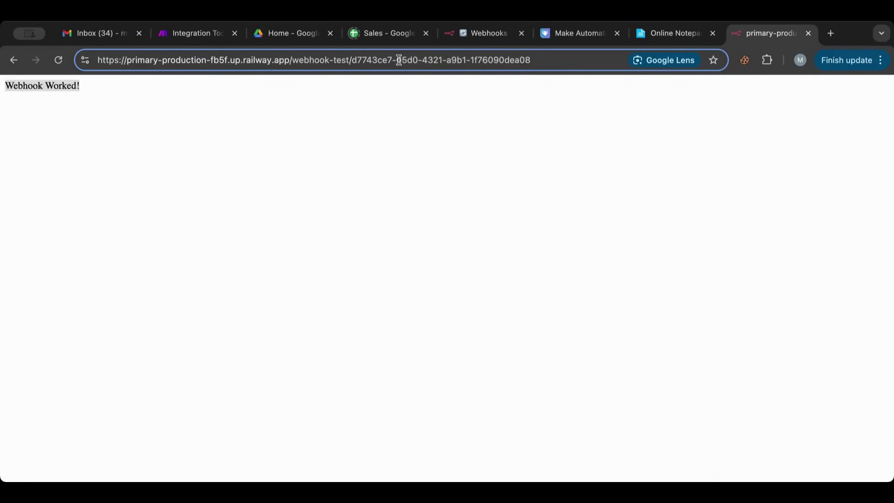
pyautogui.write('?')
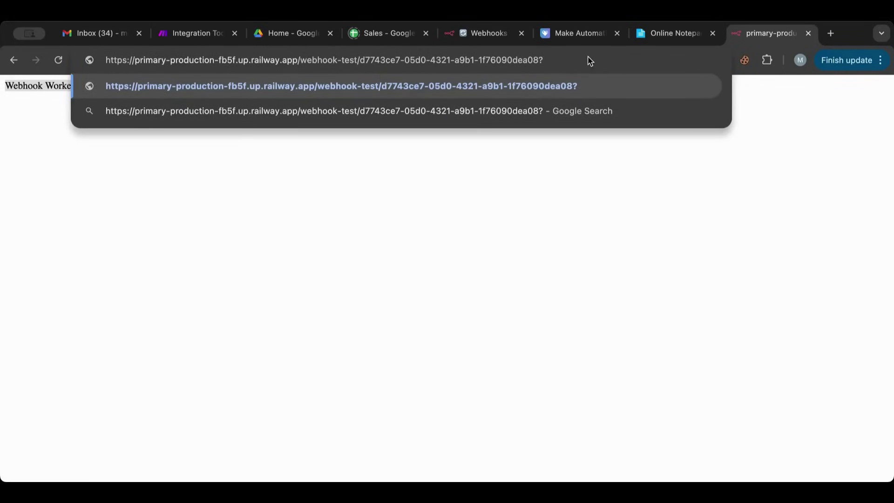
pyautogui.write('firtn')
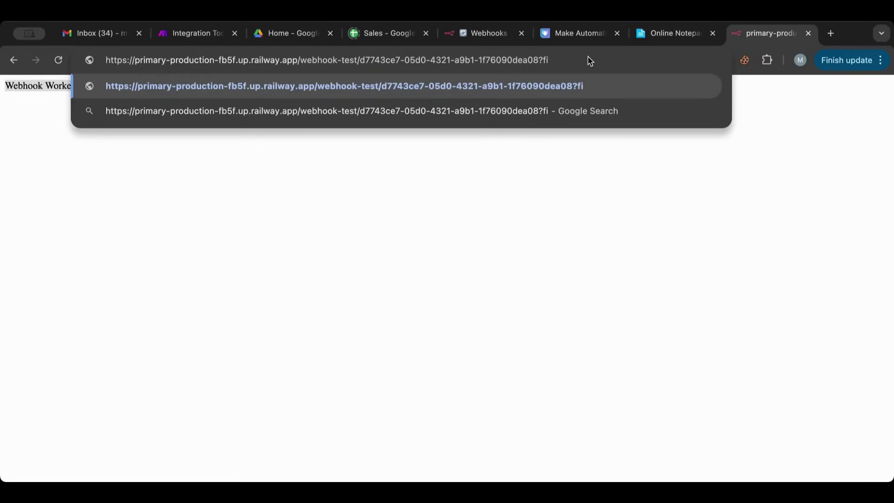
pyautogui.press('BackSpace')
pyautogui.press('BackSpace')
pyautogui.write('s')
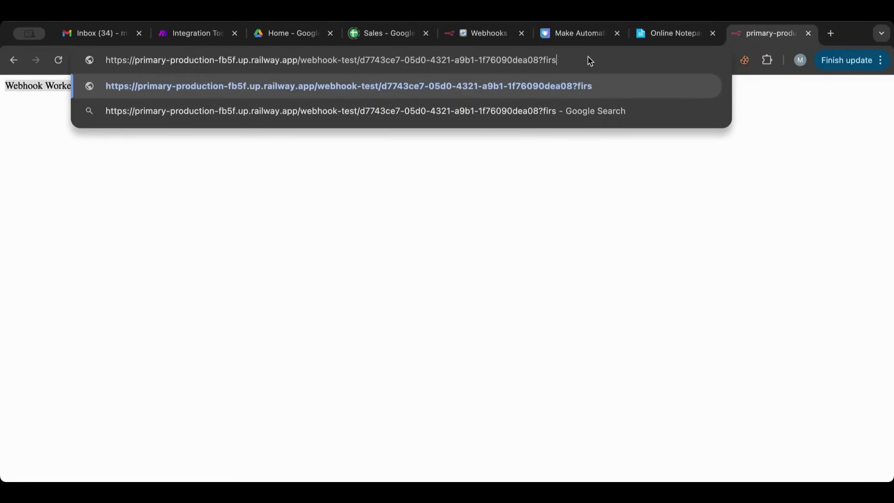
pyautogui.write('tname+')
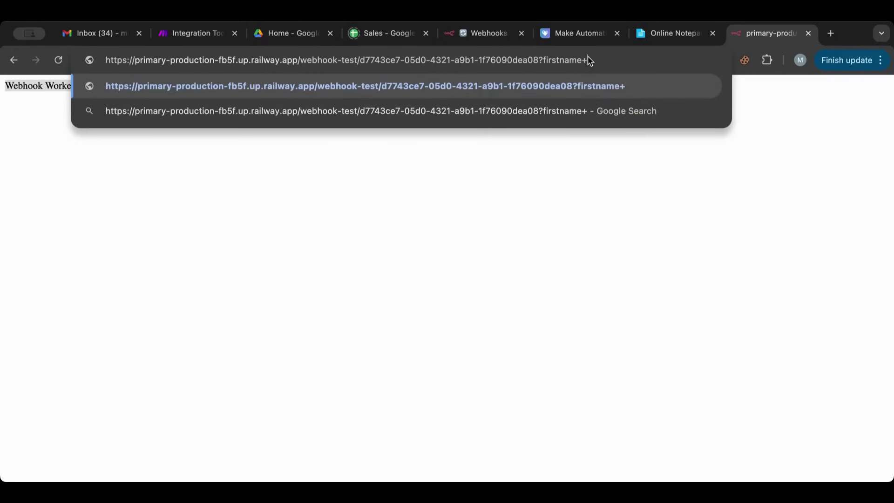
pyautogui.press('BackSpace')
pyautogui.write('=Jaden')
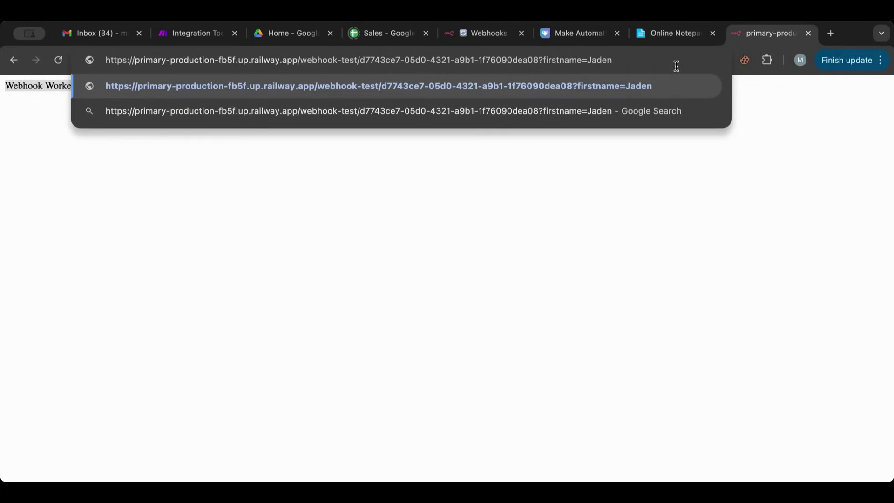
pyautogui.press('Return')
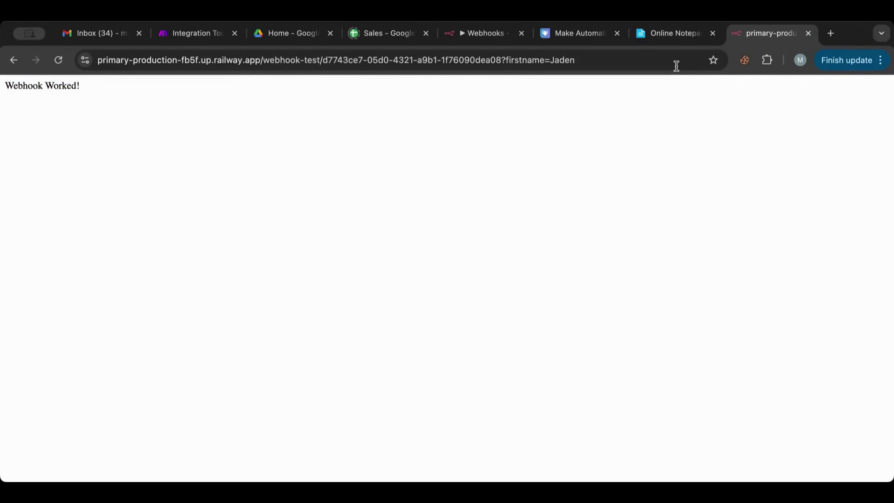
# Step: Examine the query section of the Webhook node's JSON output in the workflow
pyautogui.click(495, 33)
pyautogui.doubleClick(208, 264)
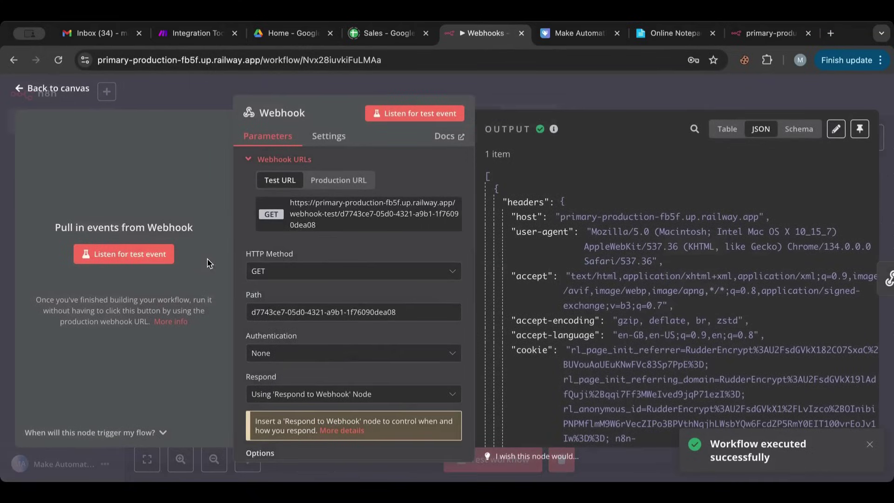
pyautogui.scroll(-10, 601, 294)
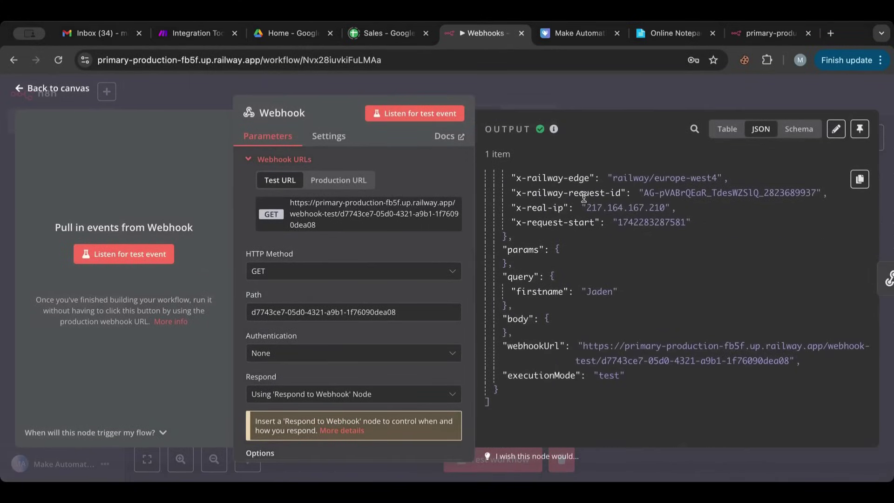
# Step: Examine the firstname key and its value in the Webhook node's query output, and return to the canvas
pyautogui.moveTo(507, 277); pyautogui.dragTo(543, 277)
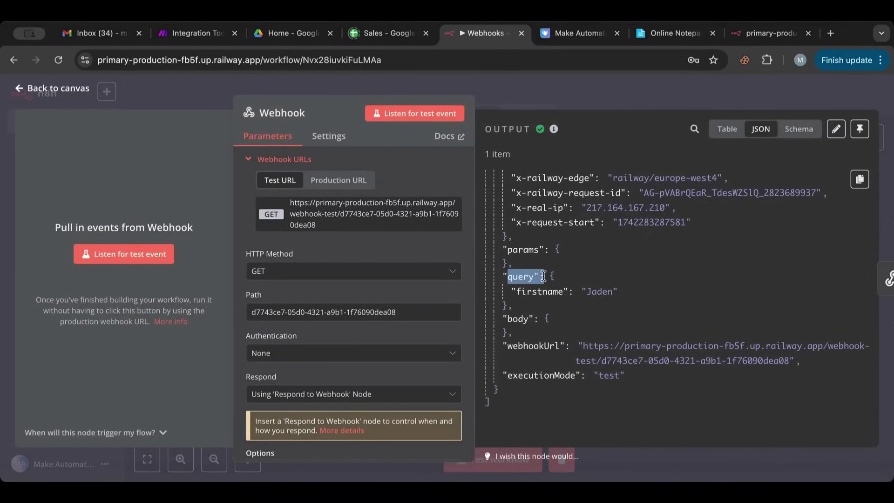
pyautogui.doubleClick(520, 292)
pyautogui.doubleClick(597, 290)
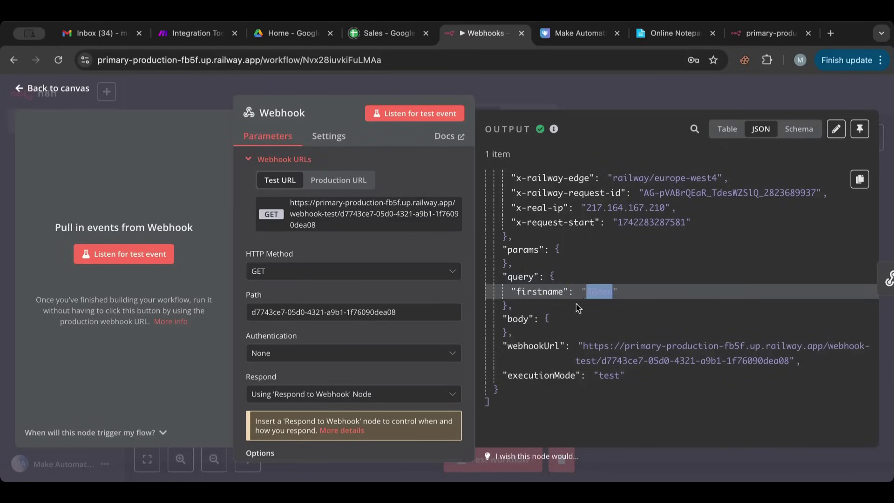
pyautogui.click(545, 292)
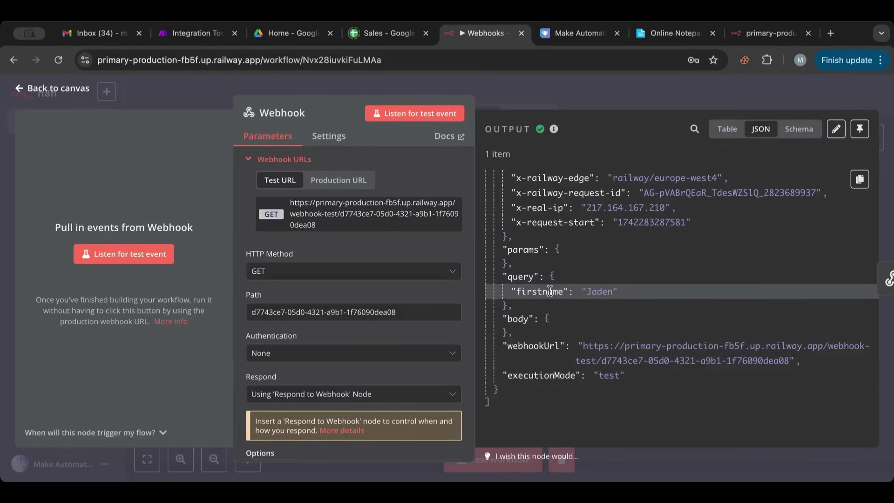
pyautogui.doubleClick(537, 292)
pyautogui.doubleClick(590, 292)
pyautogui.click(68, 89)
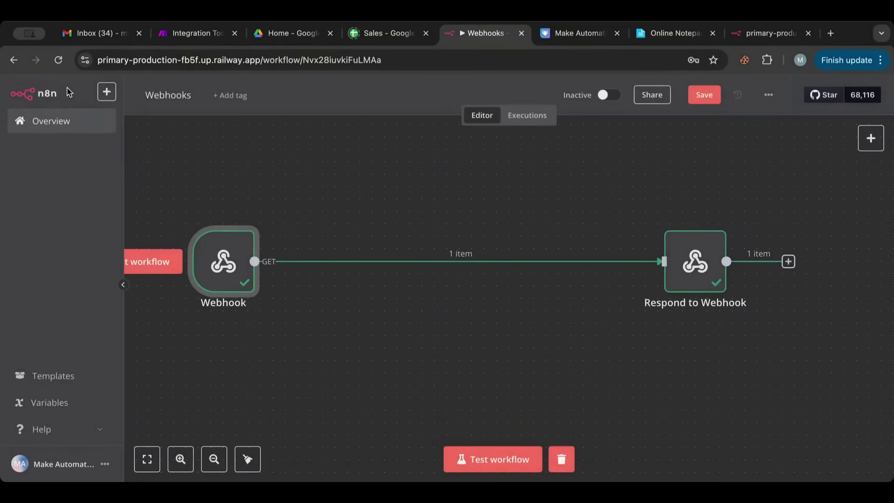
# Step: Replace the Respond to Webhook node's response body with "Hello there, {{ $json.query.firstname }}", using the firstname field from the query input
pyautogui.doubleClick(693, 275)
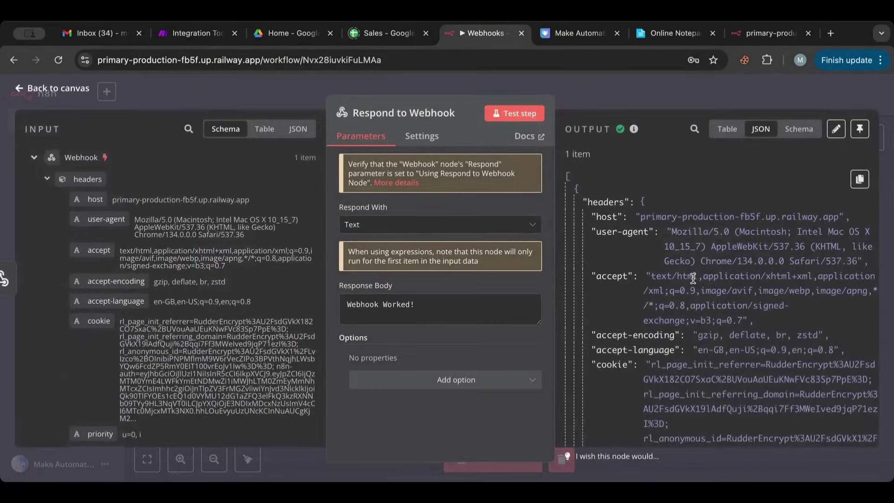
pyautogui.click(57, 89)
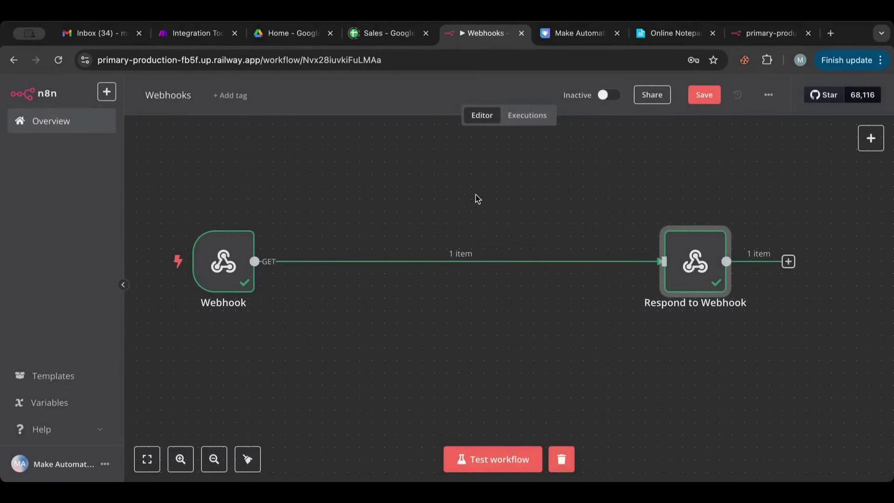
pyautogui.doubleClick(683, 250)
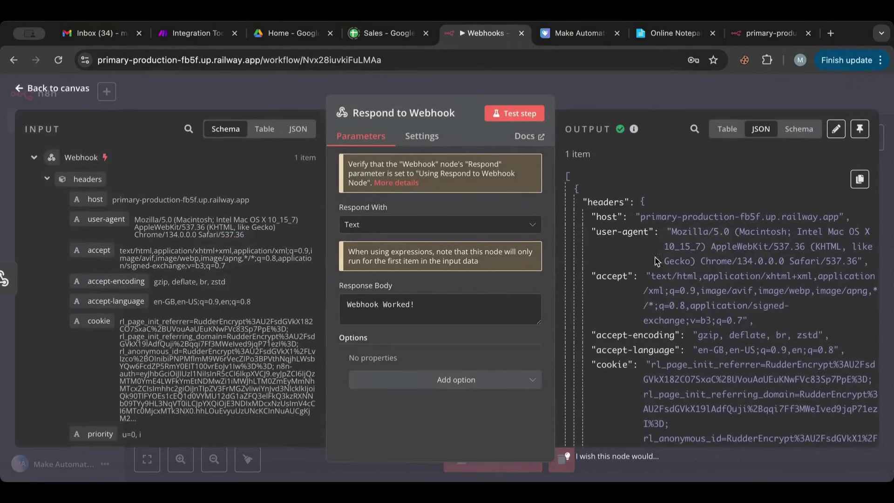
pyautogui.moveTo(347, 304); pyautogui.dragTo(456, 309)
pyautogui.write('Hello there,')
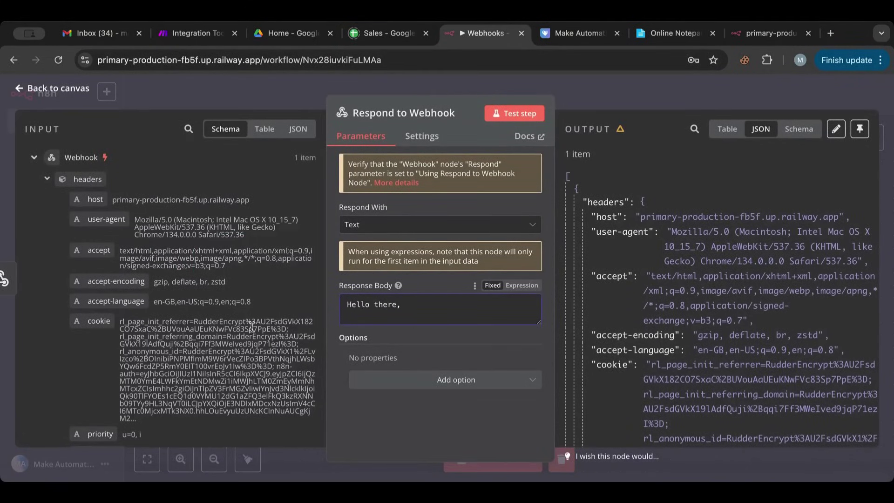
pyautogui.scroll(-10, 256, 333)
pyautogui.moveTo(125, 337); pyautogui.dragTo(430, 307)
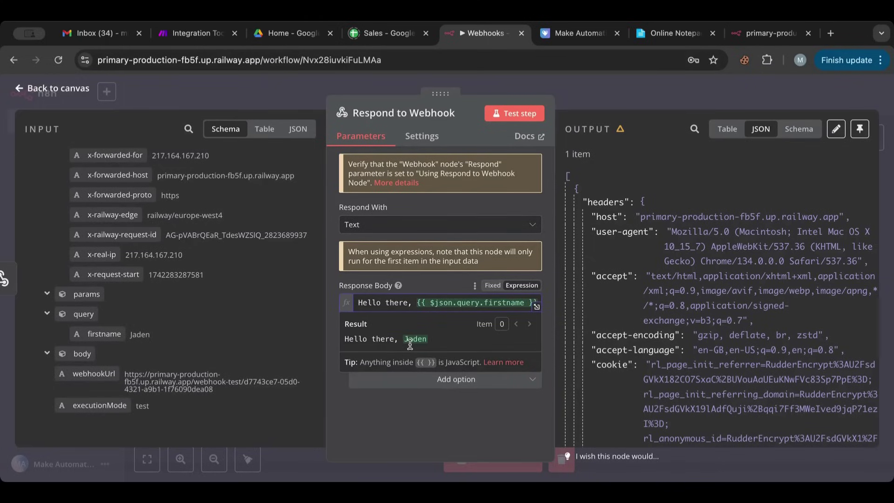
# Step: Save the workflow with the new greeting and start a test run
pyautogui.click(64, 93)
pyautogui.click(704, 95)
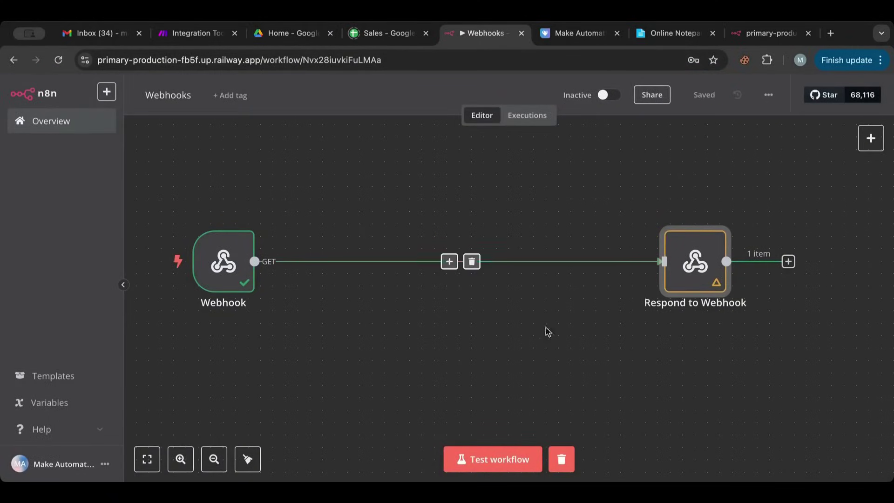
pyautogui.click(514, 458)
# Step: Replace the firstname value in the webhook test URL with a different first name and load the page
pyautogui.click(771, 33)
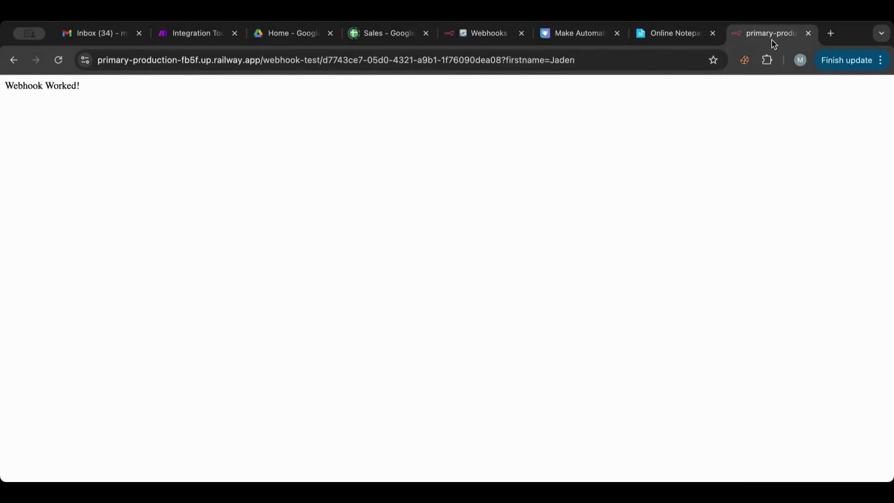
pyautogui.click(560, 61)
pyautogui.click(592, 62)
pyautogui.doubleClick(594, 62)
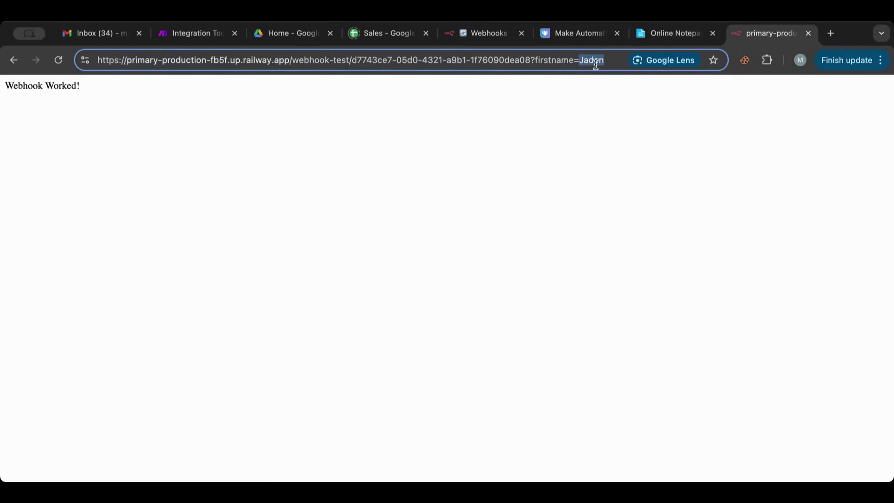
pyautogui.write('Lilly')
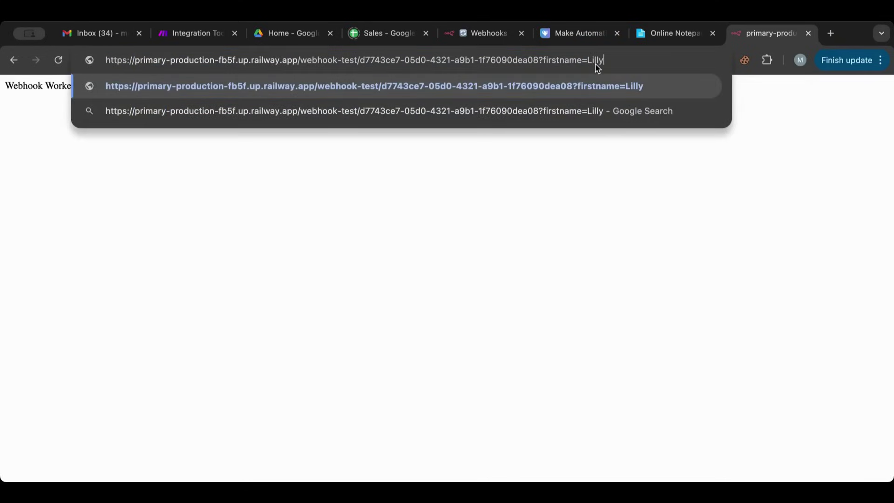
pyautogui.press('Return')
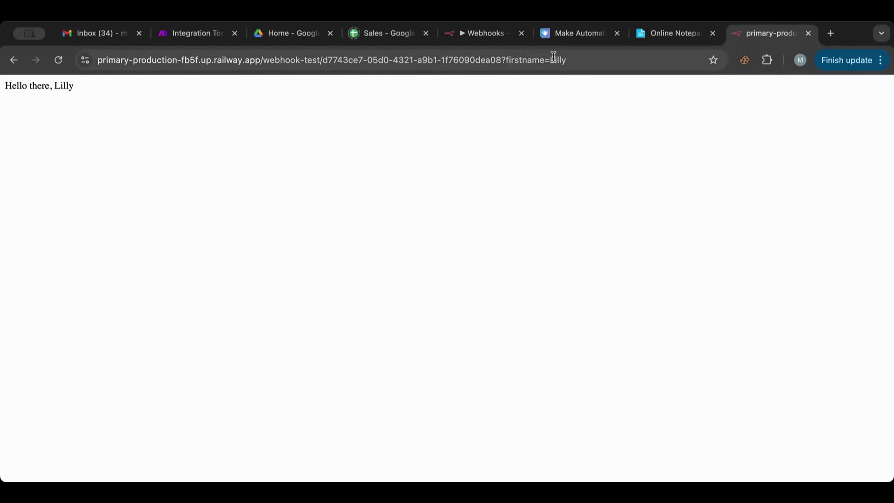
# Step: Review the workflow and the Respond to Webhook node's settings, revisit the greeting page and return to the workflow
pyautogui.click(477, 33)
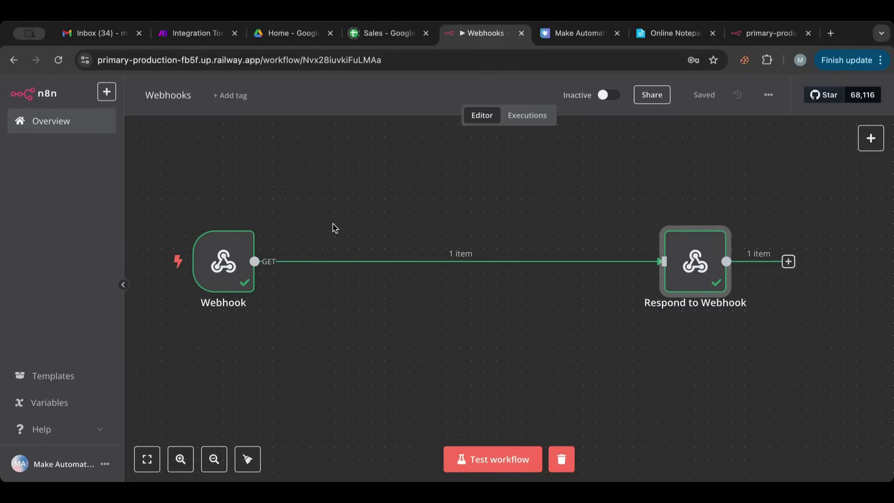
pyautogui.moveTo(236, 241)
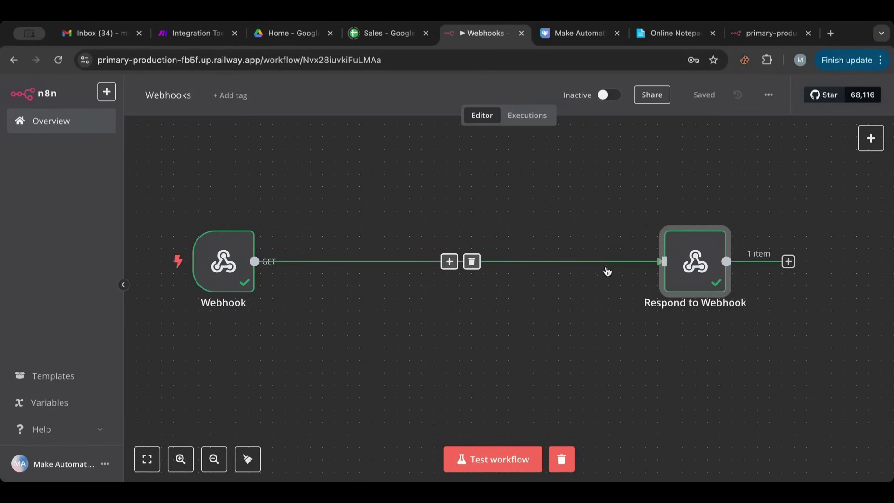
pyautogui.click(690, 275)
pyautogui.doubleClick(689, 274)
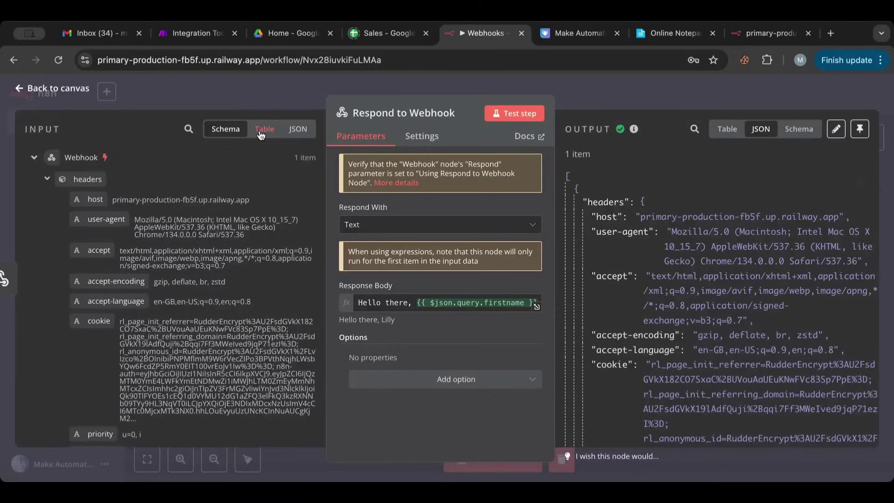
pyautogui.click(61, 88)
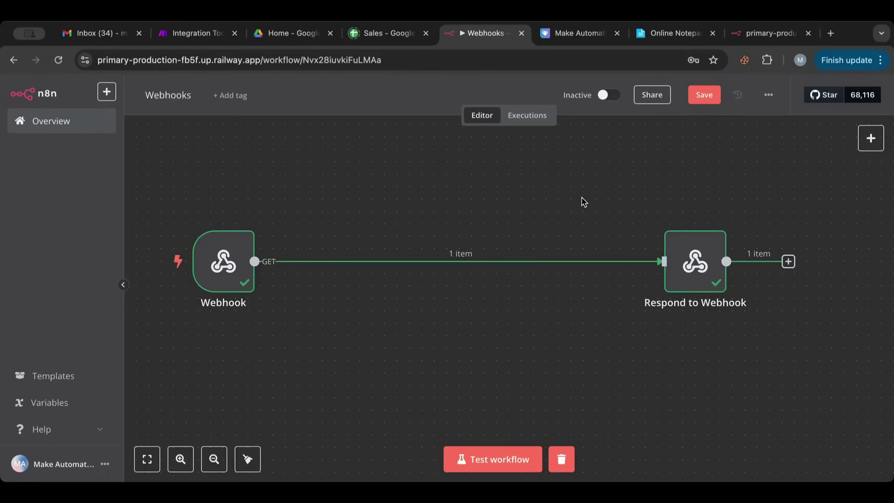
pyautogui.moveTo(450, 270)
pyautogui.click(750, 40)
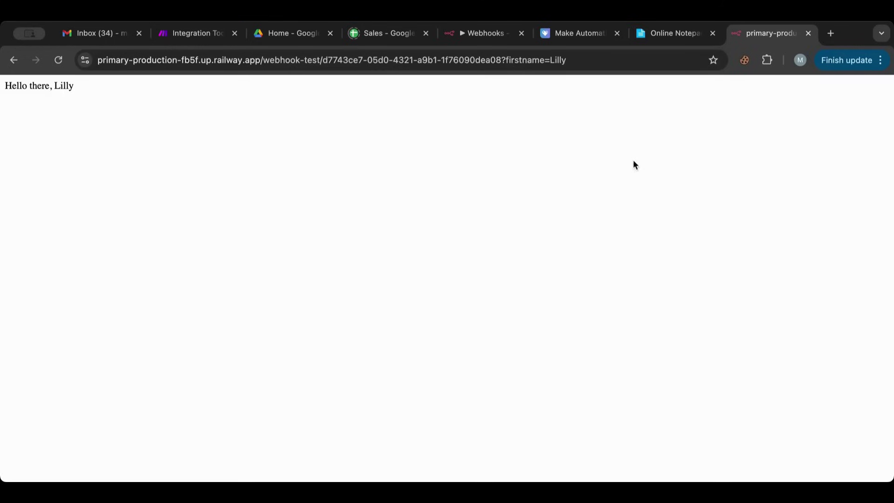
pyautogui.click(464, 41)
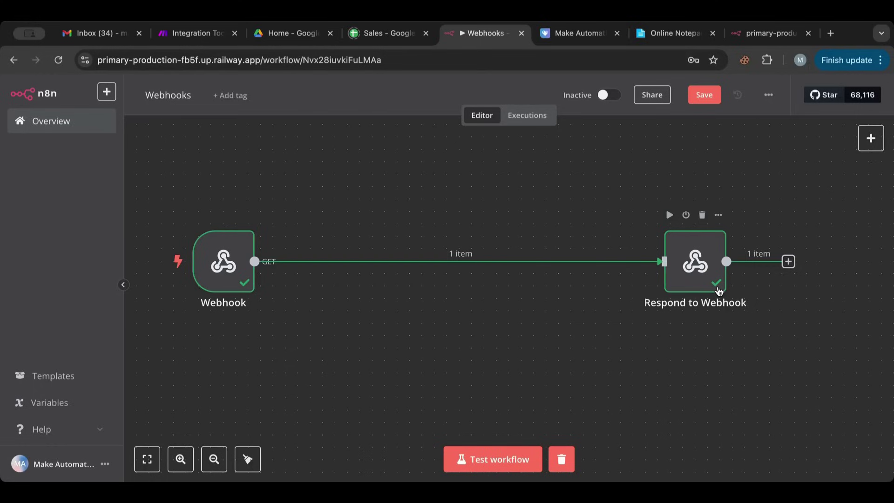
# Step: Insert an Edit Fields node between Webhook and Respond to Webhook and add a string field named Random
pyautogui.click(448, 265)
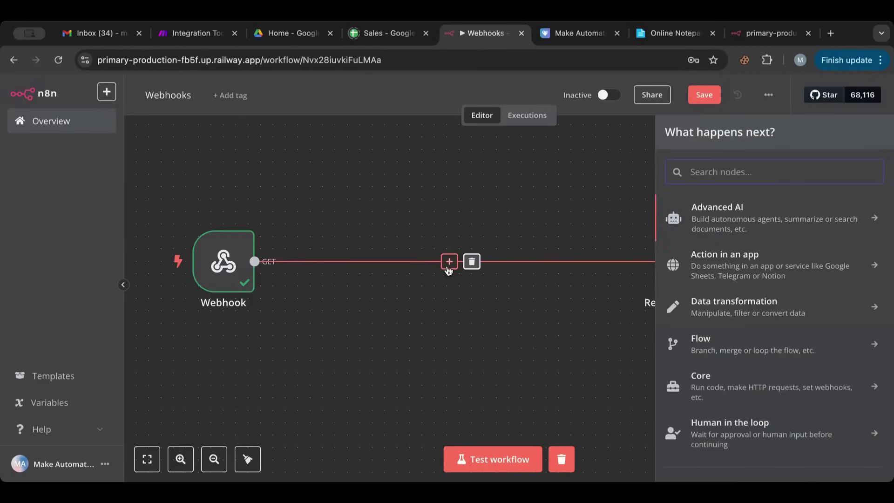
pyautogui.click(730, 310)
pyautogui.click(726, 305)
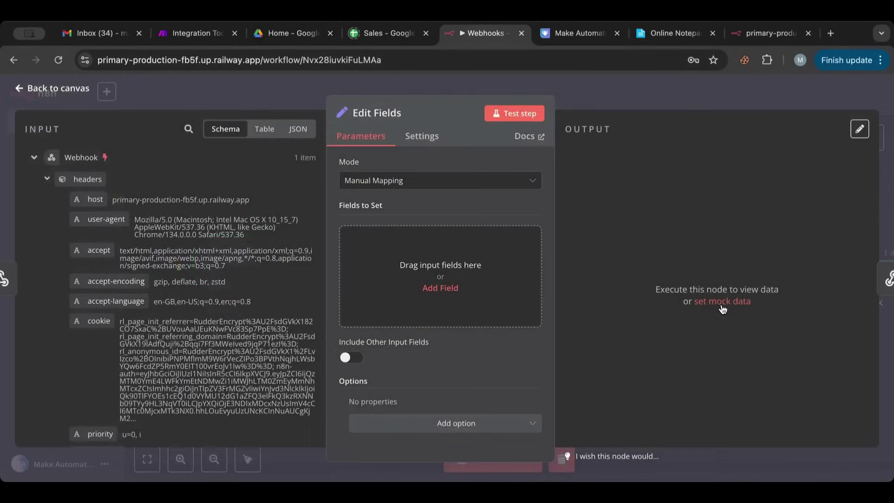
pyautogui.click(404, 258)
pyautogui.click(372, 238)
pyautogui.write('Random')
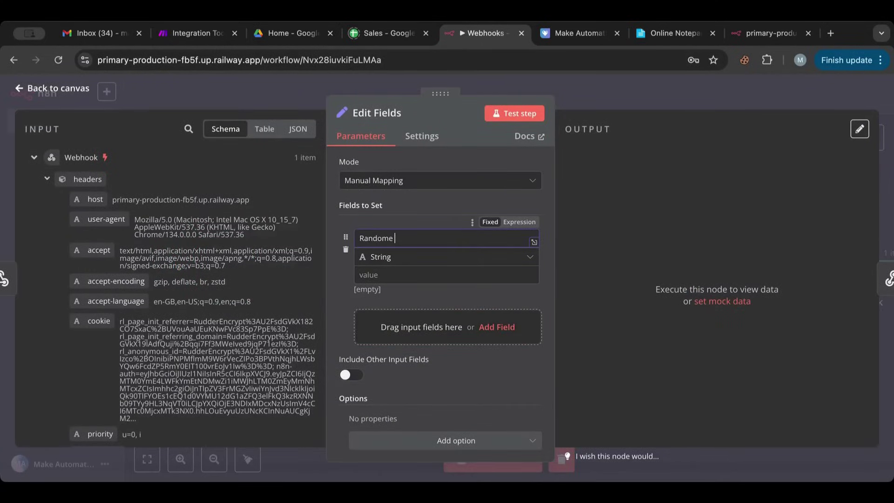
# Step: Set the Random field's value to the expression {{ Math.random() }} and return to the canvas
pyautogui.click(389, 273)
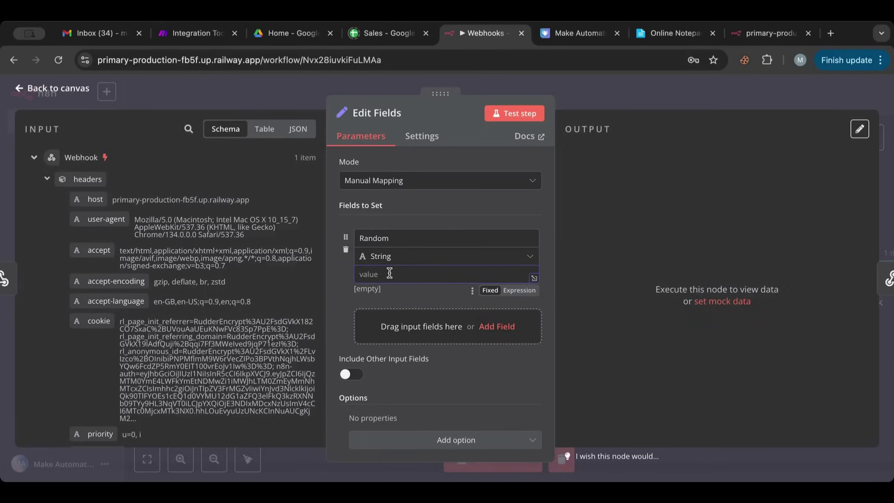
pyautogui.click(519, 291)
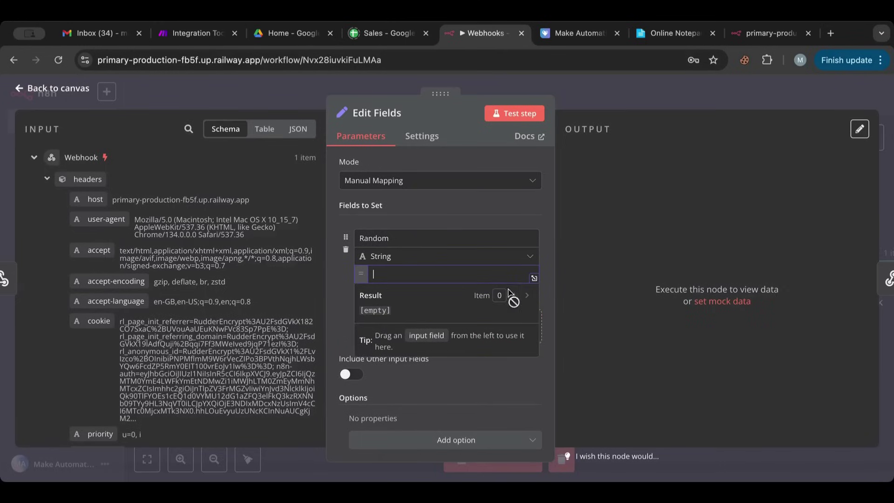
pyautogui.write('{{ran')
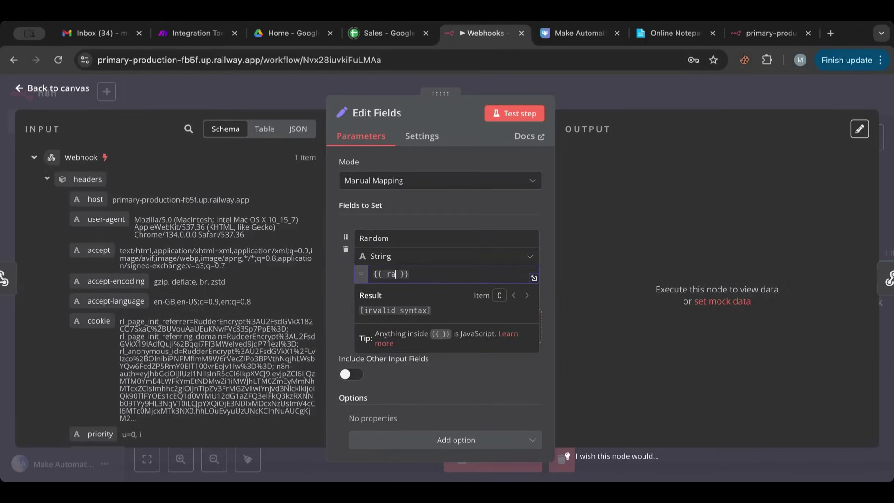
pyautogui.press('BackSpace')
pyautogui.press('BackSpace')
pyautogui.press('BackSpace')
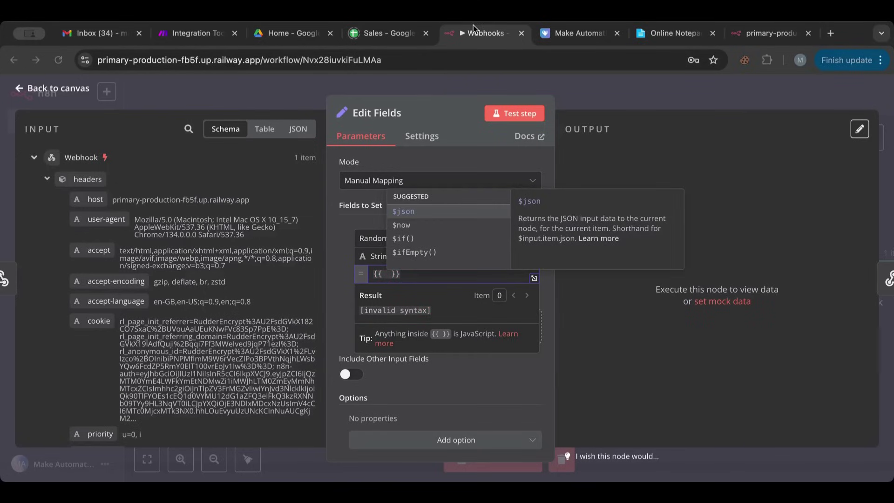
pyautogui.click(387, 276)
pyautogui.write('Math')
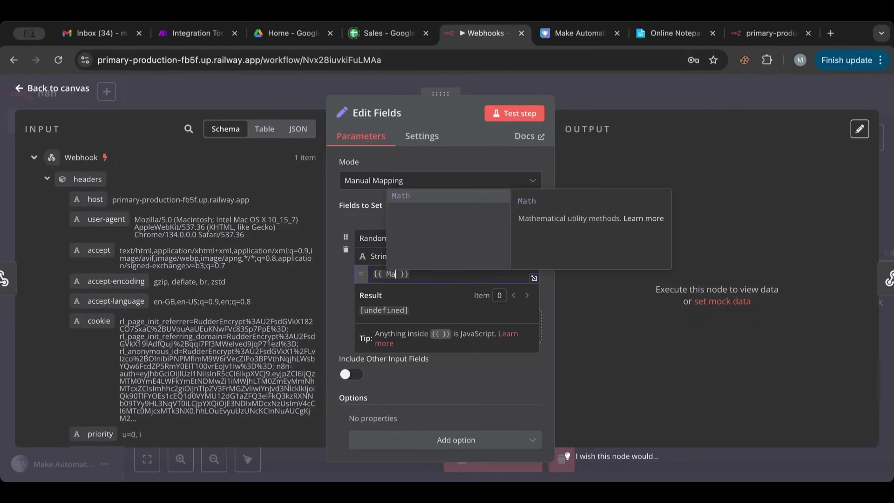
pyautogui.click(408, 201)
pyautogui.write('.ra')
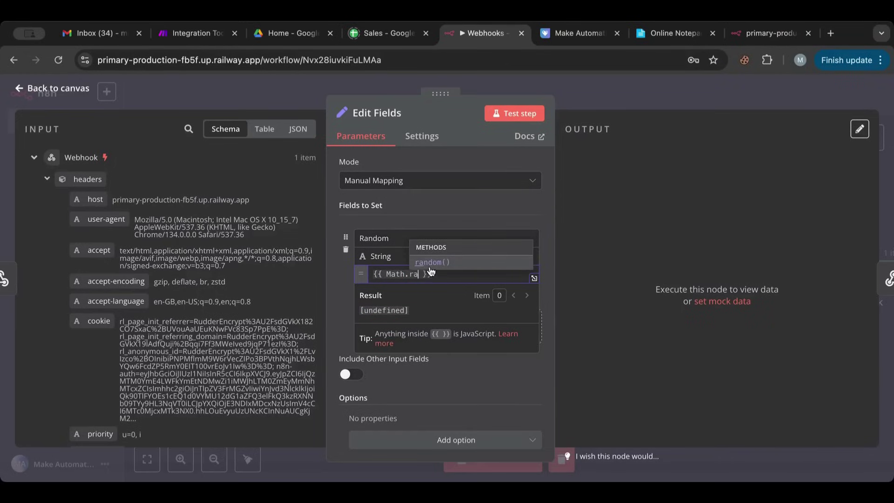
pyautogui.press('Return')
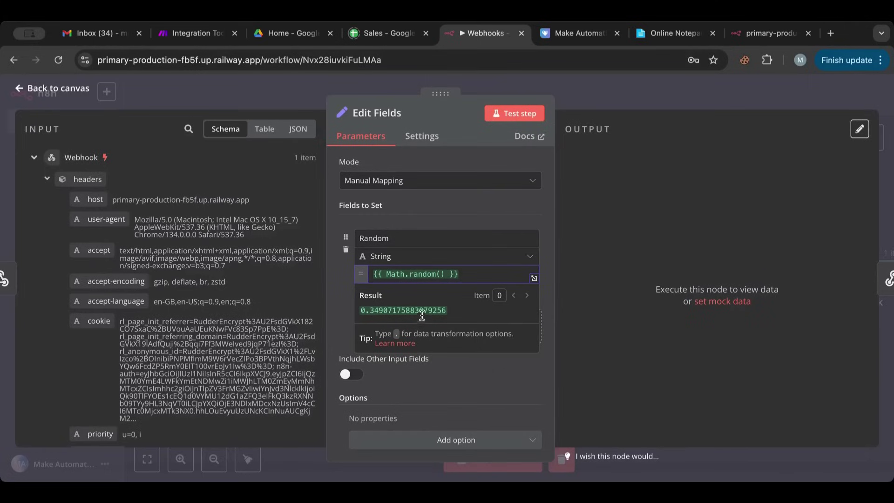
pyautogui.click(448, 214)
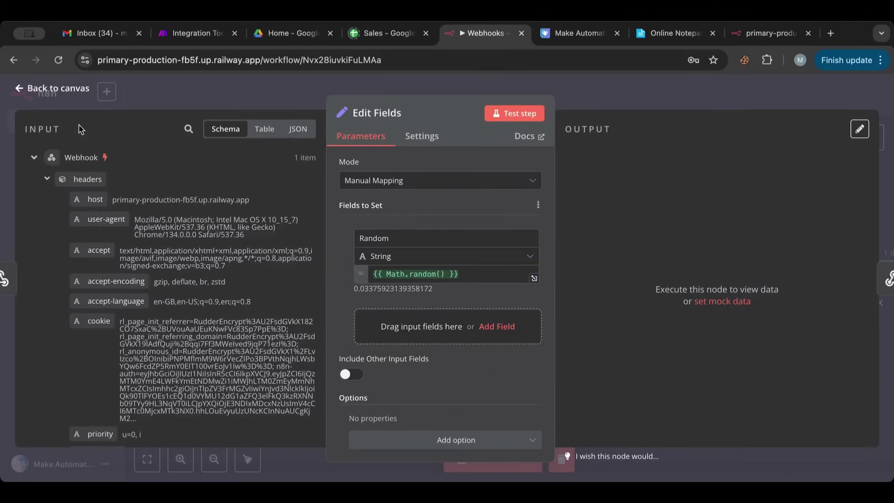
pyautogui.click(58, 89)
pyautogui.moveTo(455, 259); pyautogui.dragTo(467, 259)
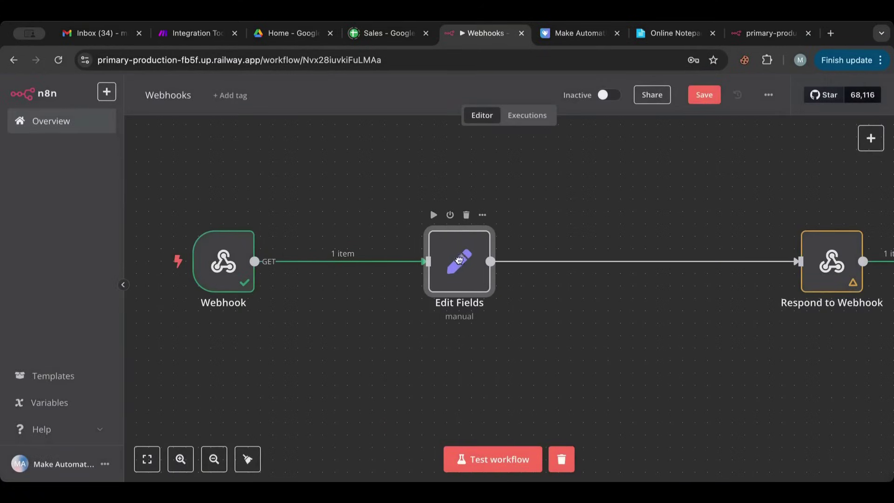
# Step: Add a second line reading "Here is a randome number:" to the Respond to Webhook node's response body
pyautogui.doubleClick(839, 278)
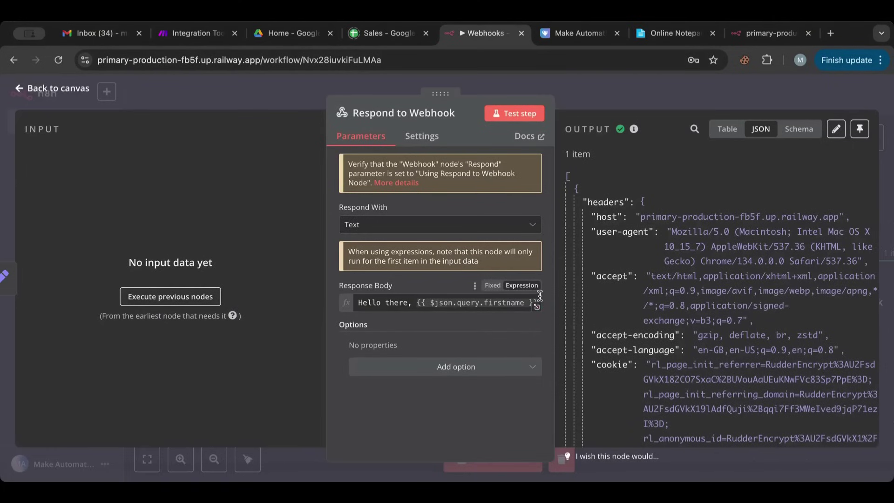
pyautogui.click(540, 295)
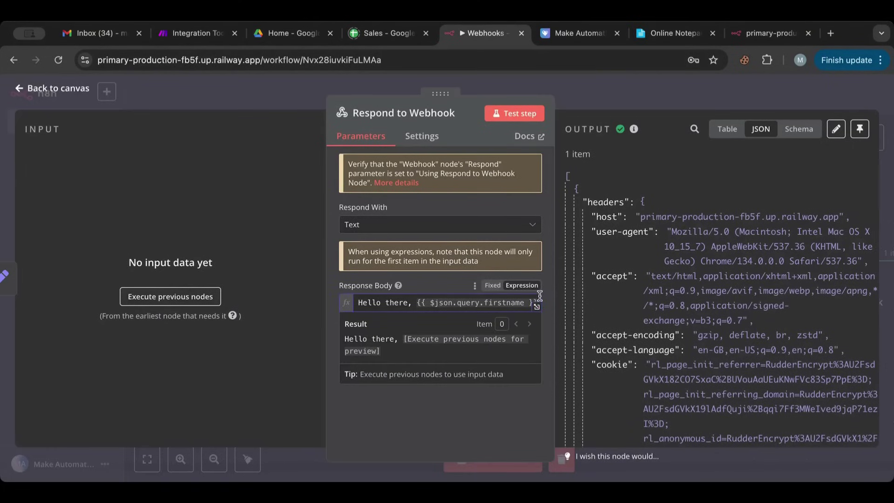
pyautogui.press('Return')
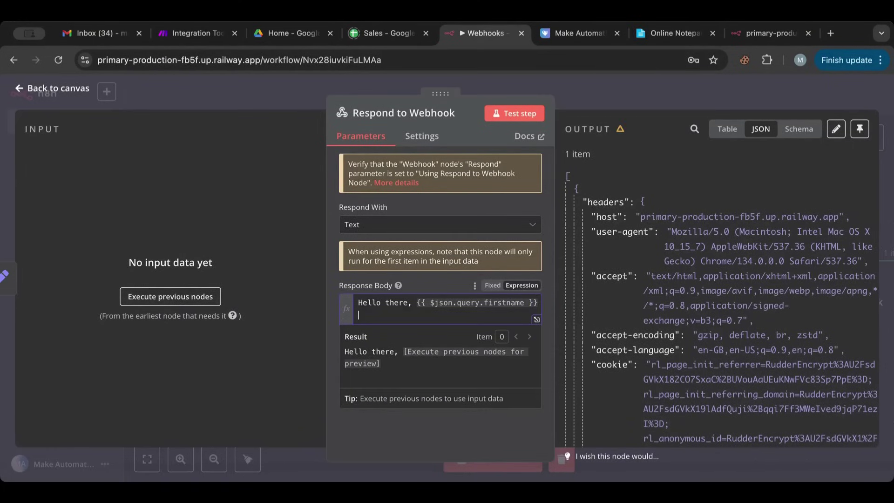
pyautogui.write('Here is a randome number:')
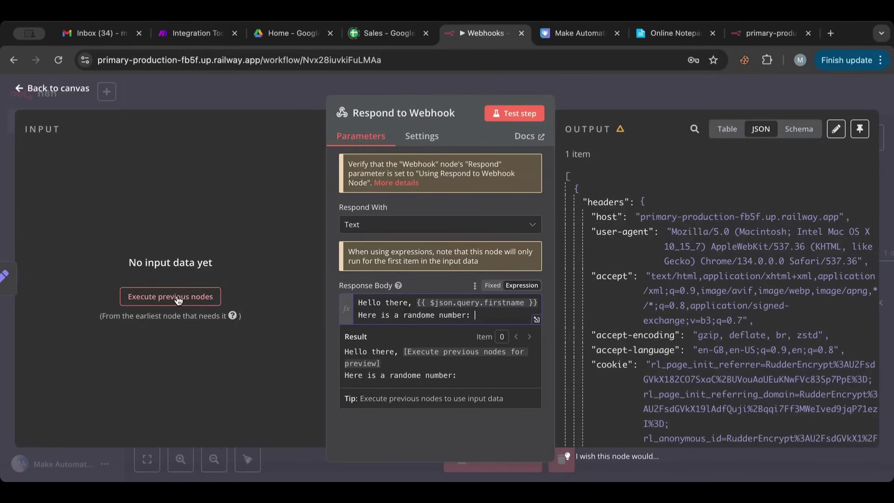
# Step: Append the expression {{ $('Edit Fields').item.json.random }} to the response body's second line and return to the canvas
pyautogui.write(' {{ ')
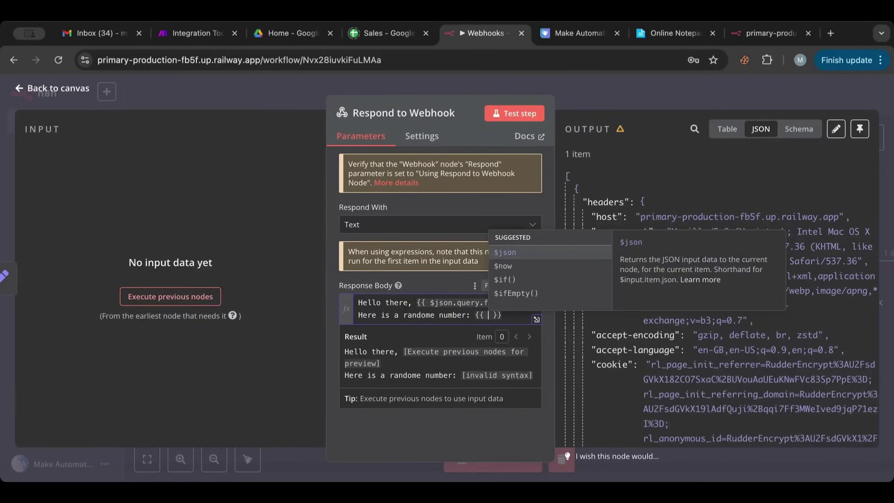
pyautogui.write('$')
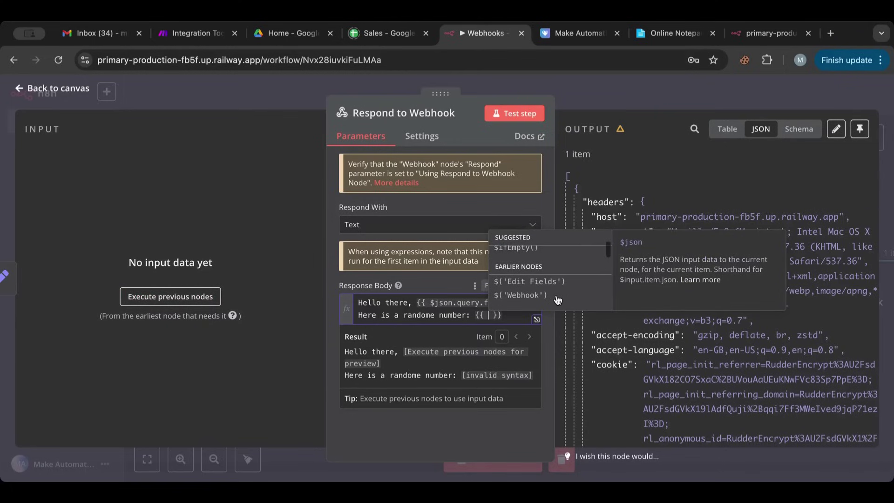
pyautogui.click(558, 280)
pyautogui.write('.')
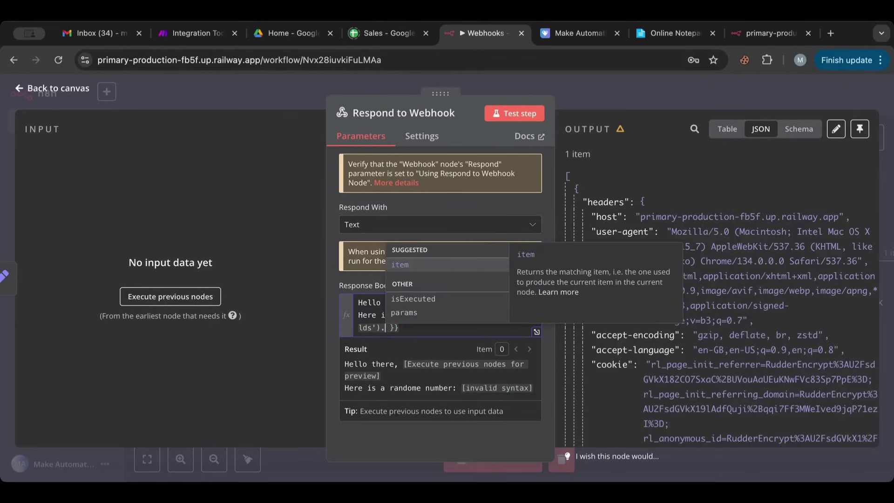
pyautogui.press('Return')
pyautogui.write('.')
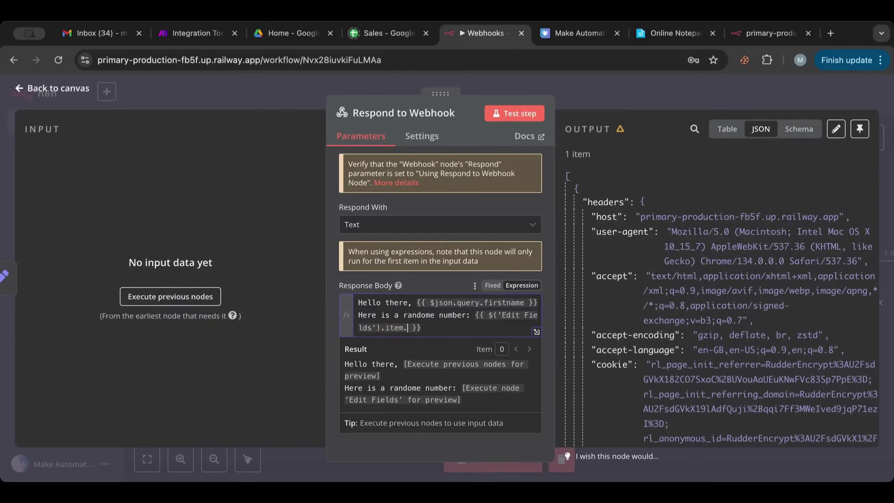
pyautogui.write('json.rad')
pyautogui.press('BackSpace')
pyautogui.write('ndom')
pyautogui.click(79, 88)
# Step: Rename the Edit Fields node's Random field to lowercase random and save the workflow
pyautogui.doubleClick(457, 270)
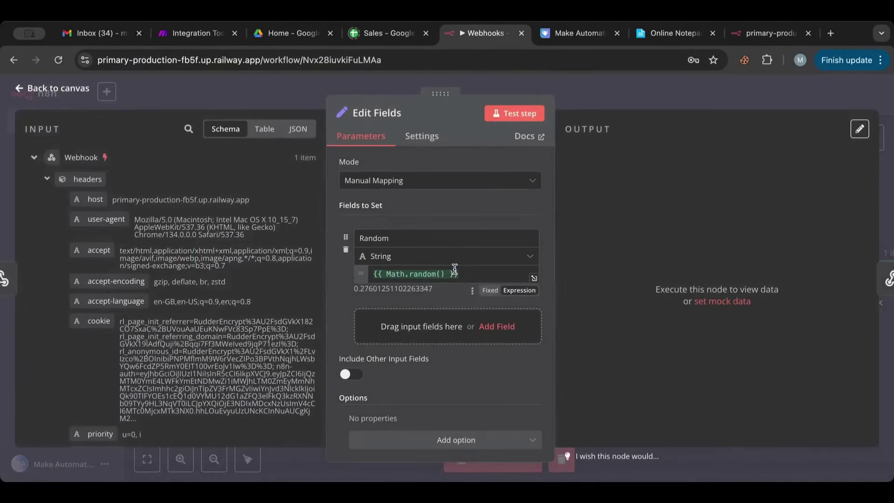
pyautogui.click(354, 236)
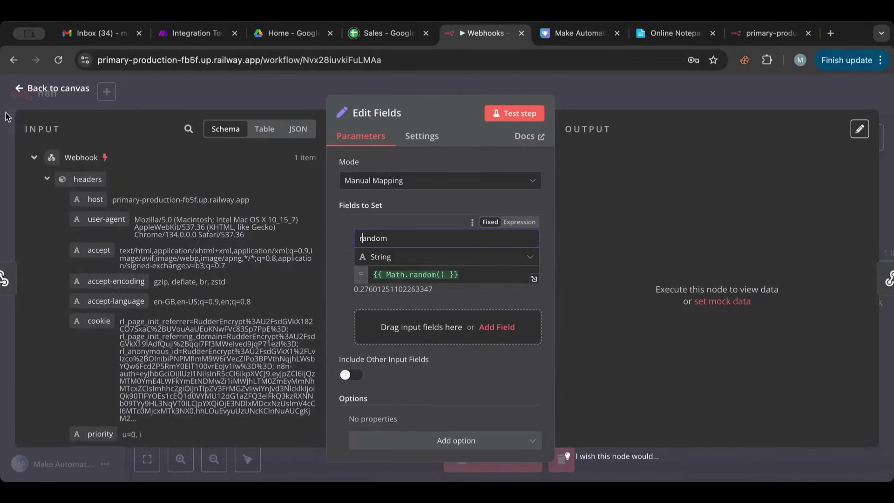
pyautogui.click(33, 88)
pyautogui.click(704, 95)
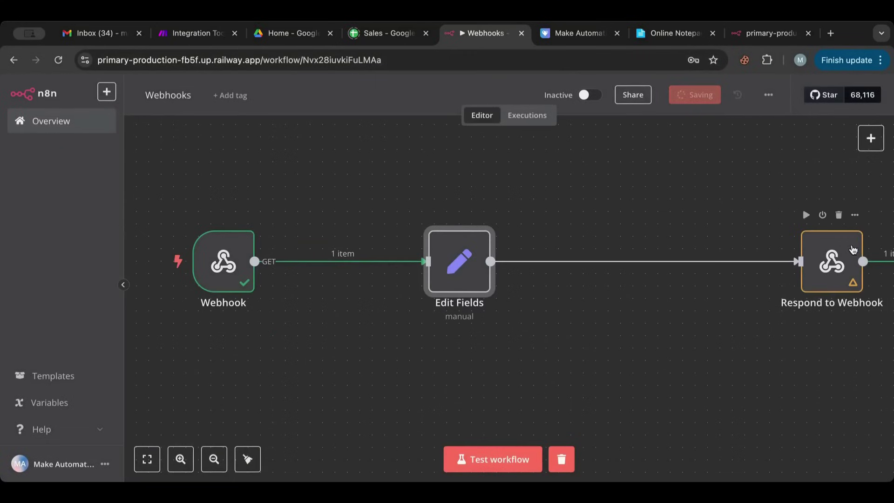
# Step: Move the Respond to Webhook and Webhook nodes closer to Edit Fields, and test the workflow by loading the webhook test URL
pyautogui.moveTo(843, 263); pyautogui.dragTo(656, 263)
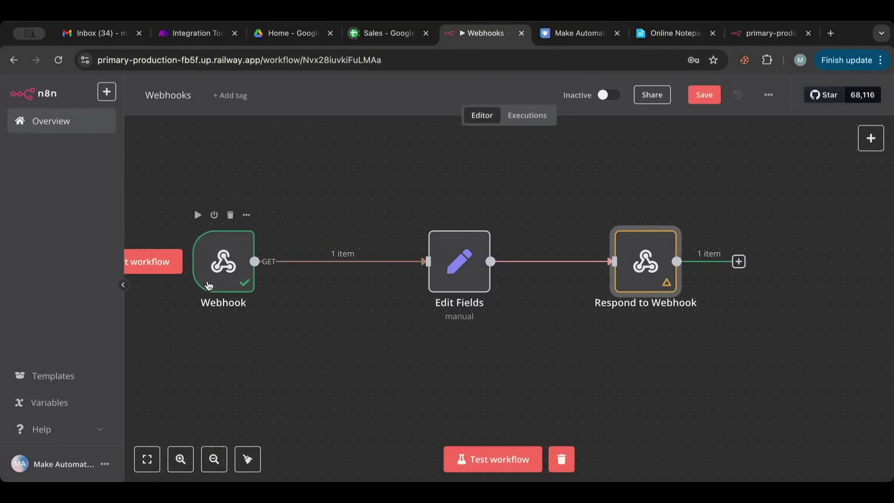
pyautogui.moveTo(223, 263); pyautogui.dragTo(249, 263)
pyautogui.click(516, 460)
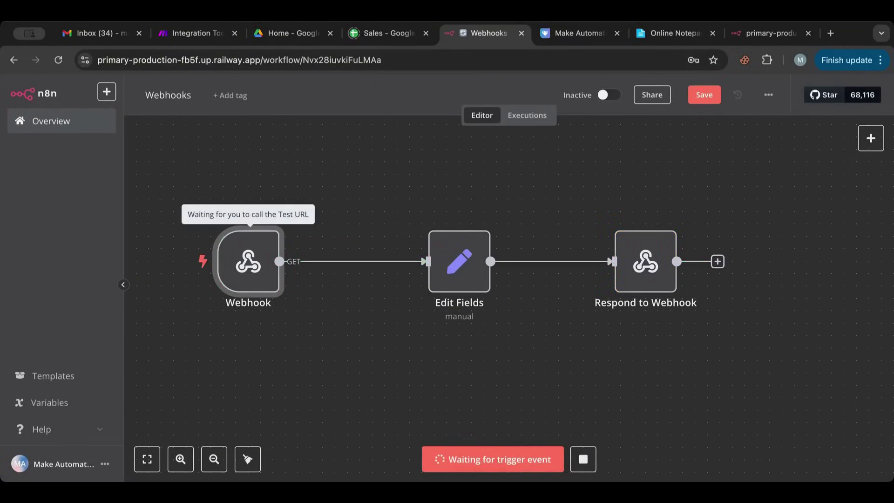
pyautogui.click(762, 34)
pyautogui.click(598, 57)
pyautogui.press('Return')
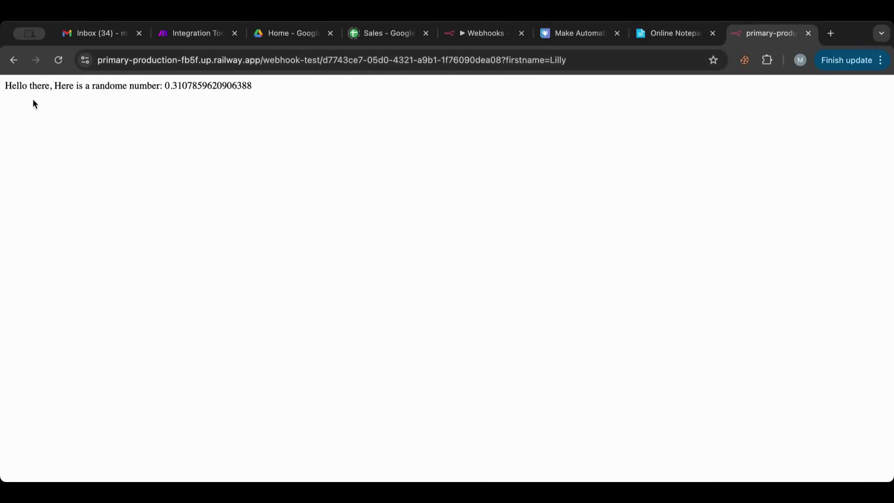
# Step: Call the webhook test URL a second time without restarting the test, and return to the workflow
pyautogui.click(362, 60)
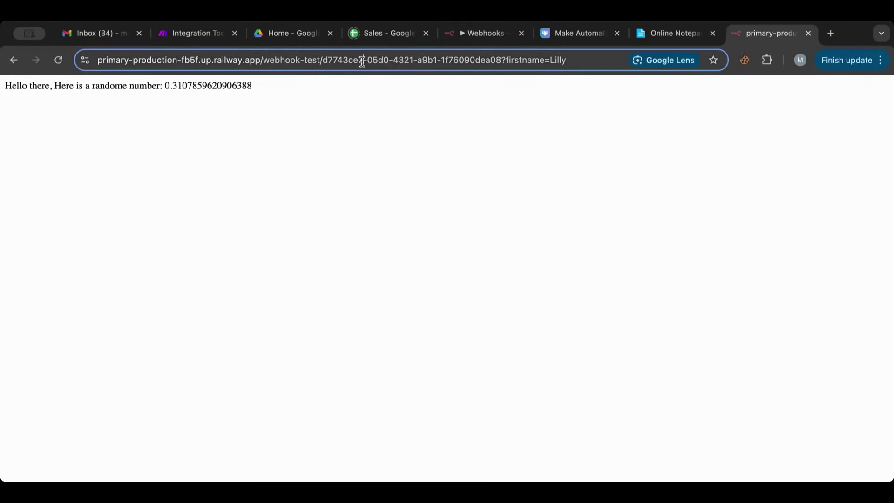
pyautogui.press('Return')
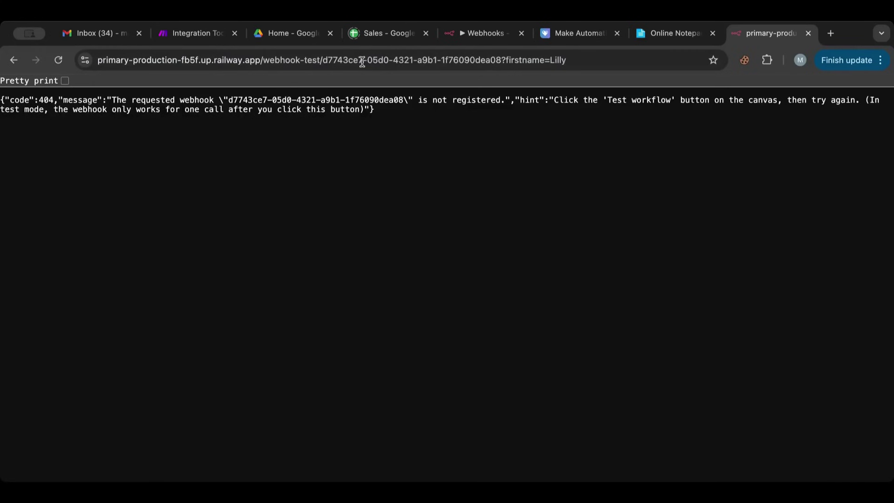
pyautogui.click(479, 34)
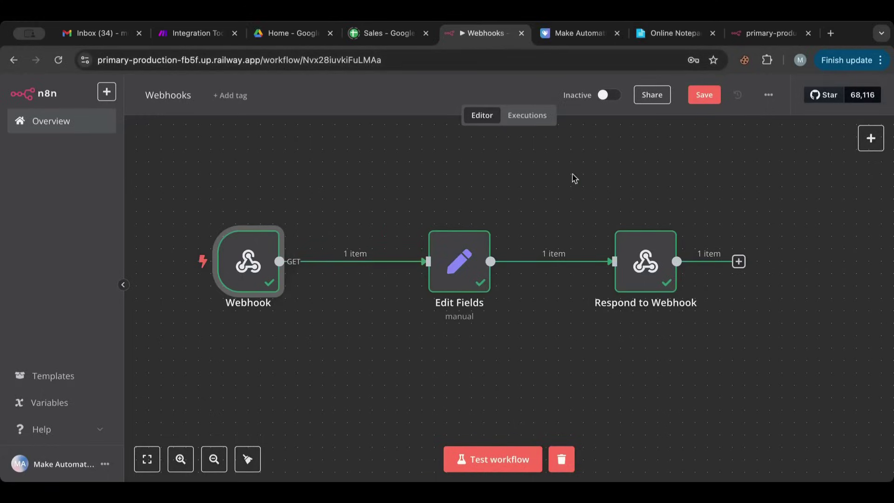
# Step: Copy the Webhook node's production URL and return to the canvas
pyautogui.doubleClick(246, 277)
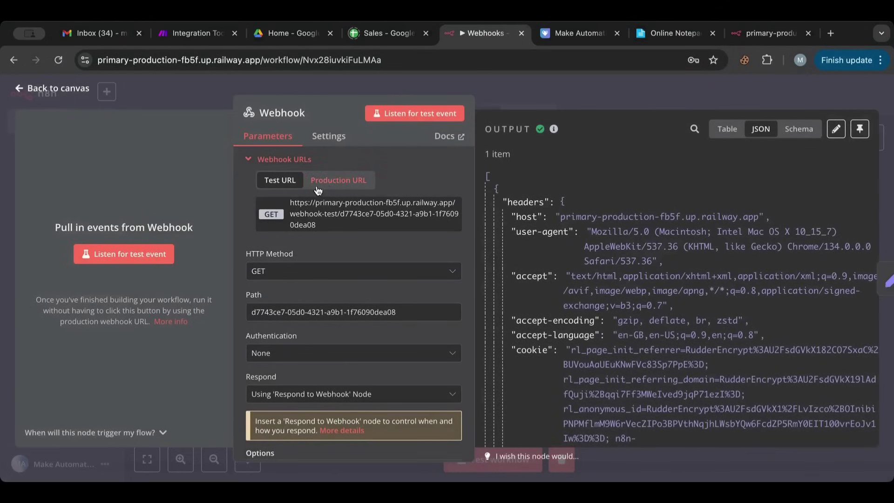
pyautogui.click(338, 186)
pyautogui.click(330, 211)
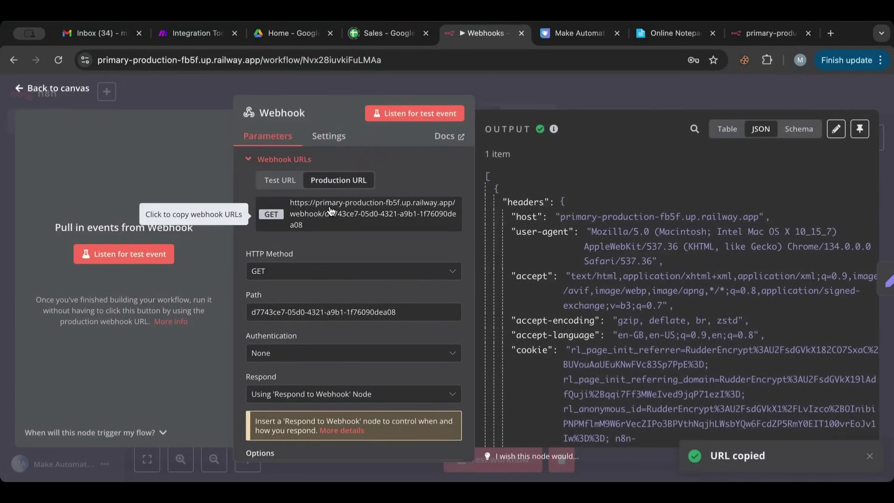
pyautogui.click(50, 89)
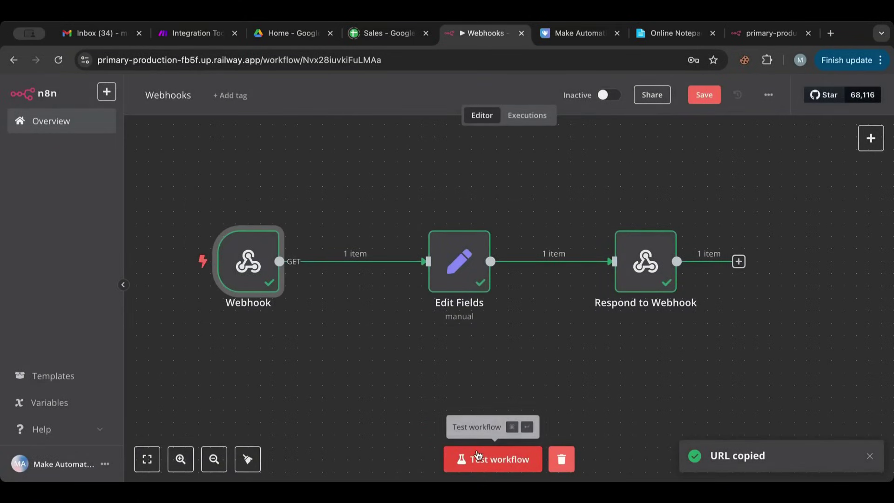
# Step: Save the Webhooks workflow, activate it and dismiss the activation notice
pyautogui.click(708, 95)
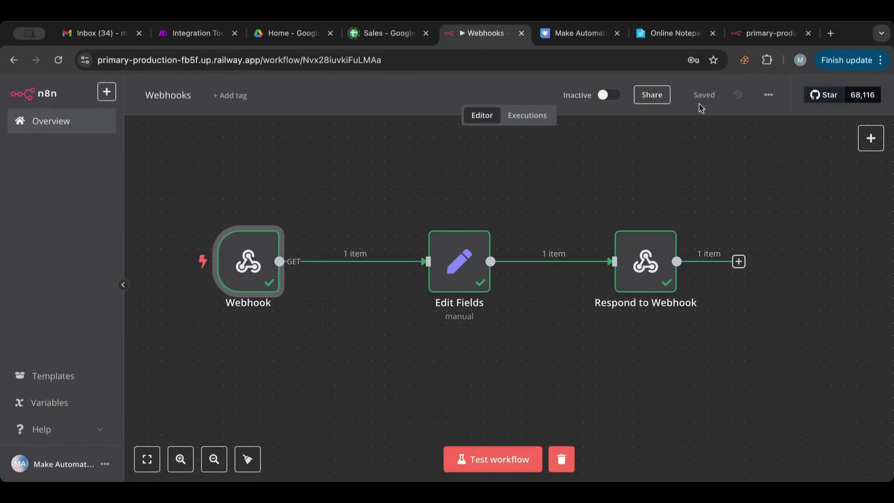
pyautogui.click(609, 96)
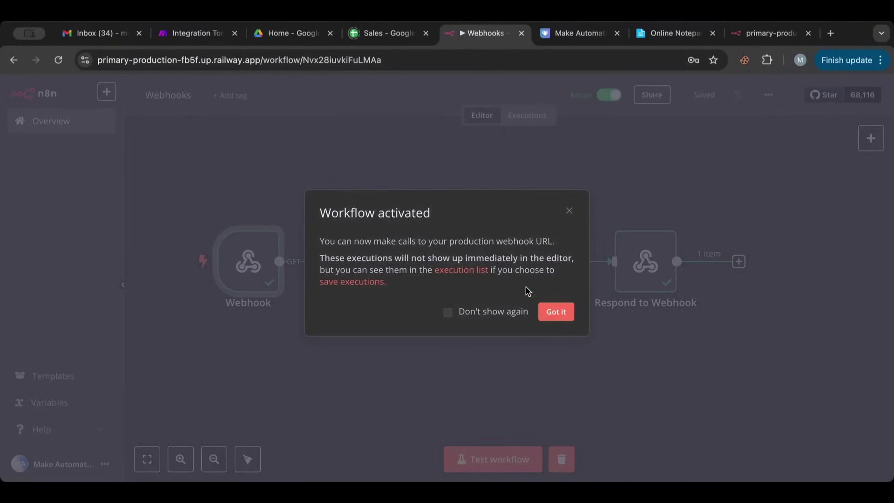
pyautogui.click(556, 313)
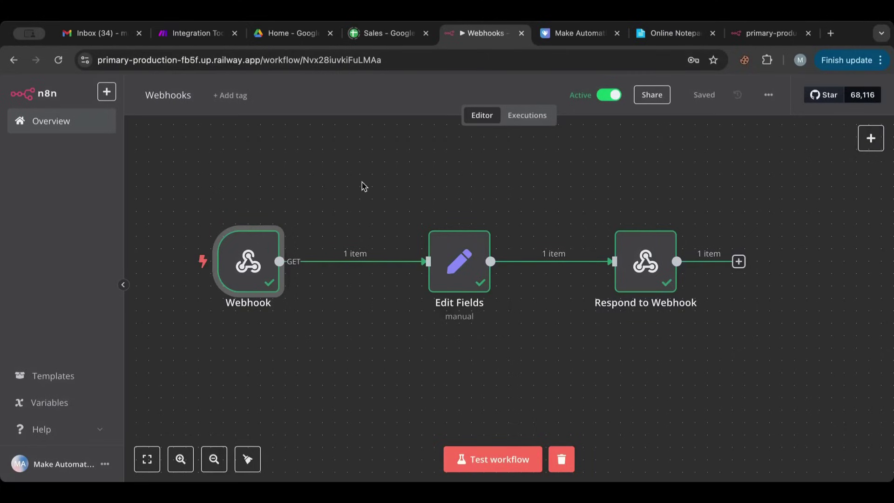
# Step: Load the webhook test URL again in its browser tab with the workflow active
pyautogui.click(762, 33)
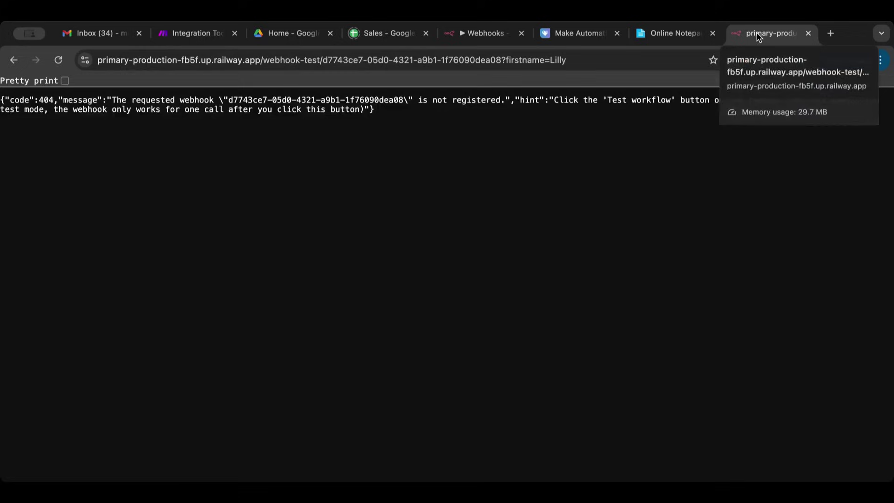
pyautogui.click(494, 60)
pyautogui.press('Return')
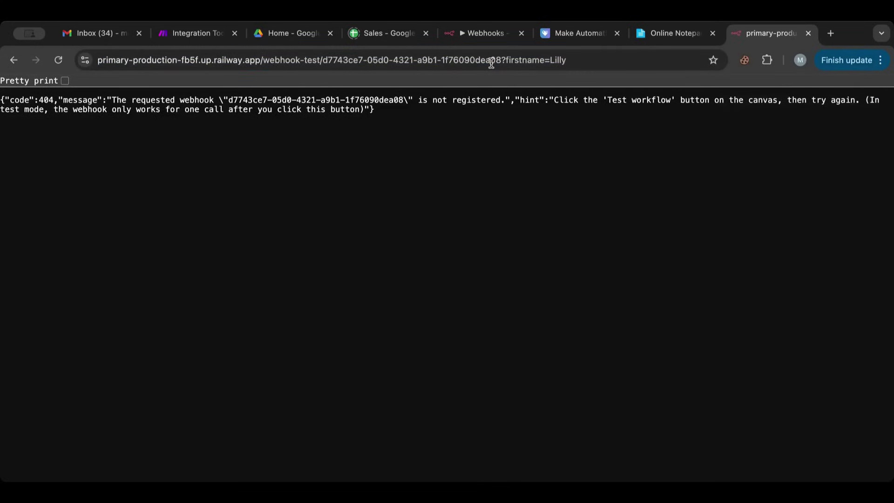
# Step: Replace the test URL with the copied production webhook URL, keeping the firstname query parameter, and load the page
pyautogui.click(491, 63)
pyautogui.click(503, 62)
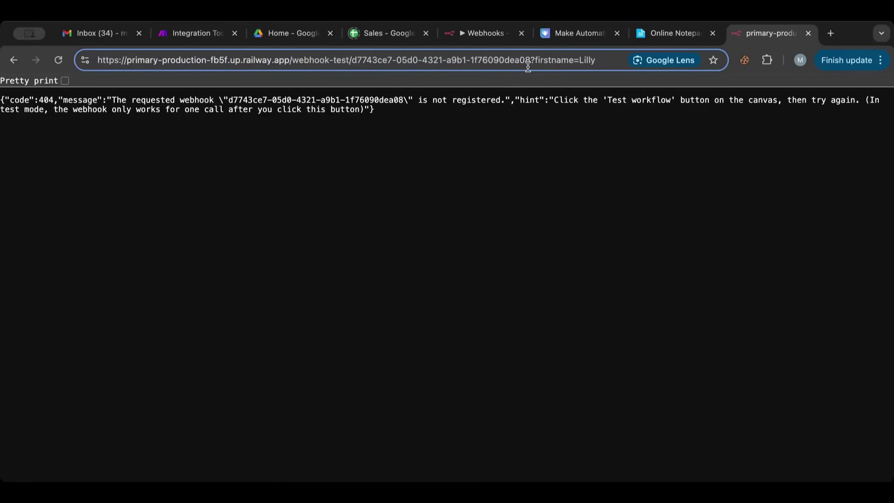
pyautogui.moveTo(534, 58); pyautogui.dragTo(95, 64)
pyautogui.press('BackSpace')
pyautogui.hotkey('ctrl', 'v')
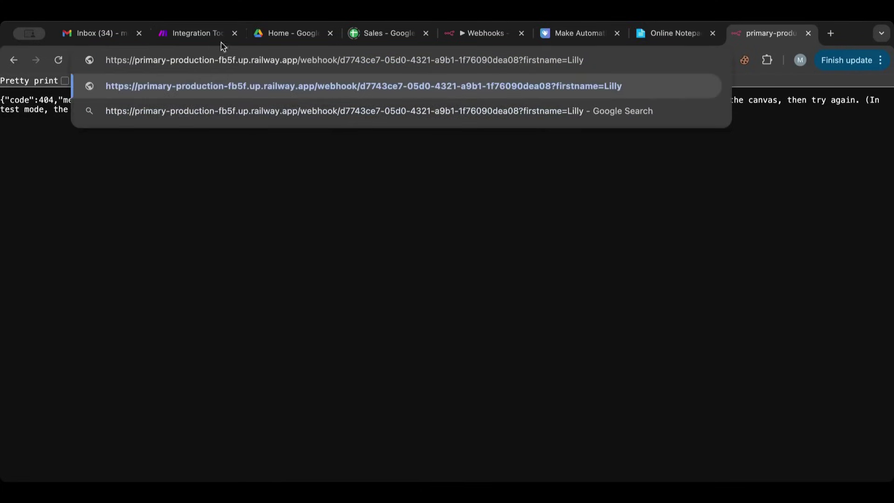
pyautogui.press('Return')
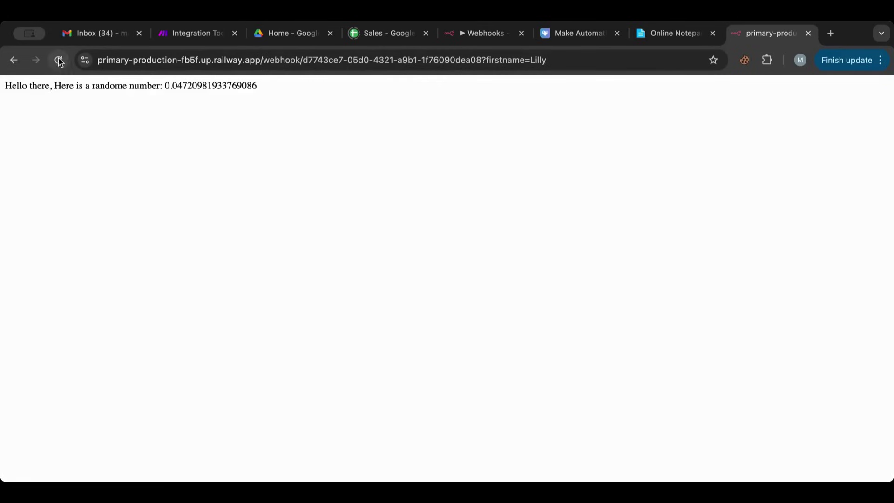
# Step: Reload the production webhook page three times to check its random number, and return to the workflow
pyautogui.click(59, 60)
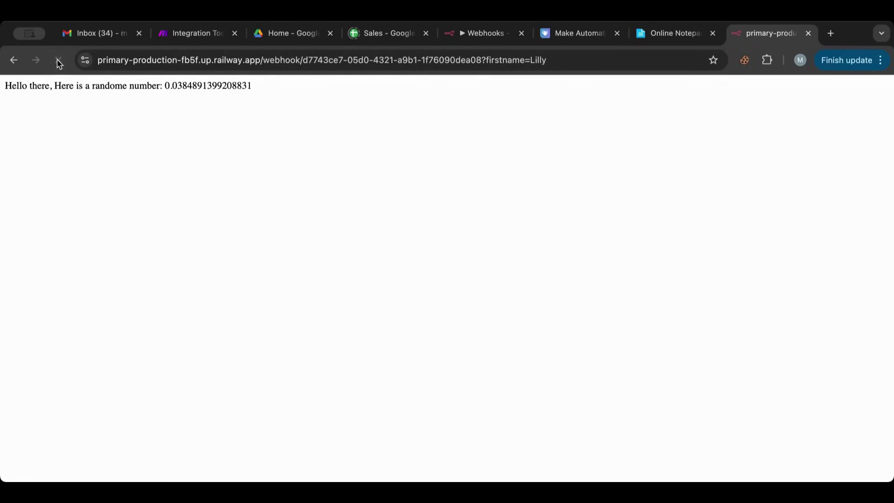
pyautogui.click(58, 60)
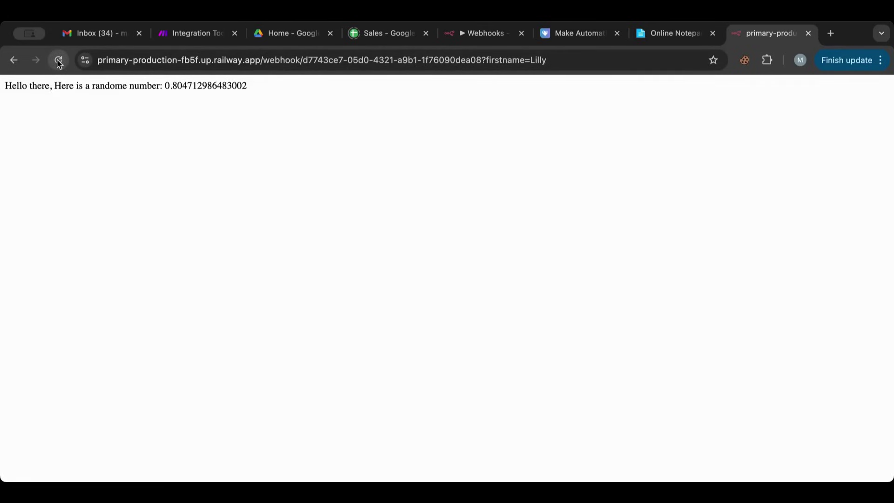
pyautogui.click(58, 61)
pyautogui.click(480, 35)
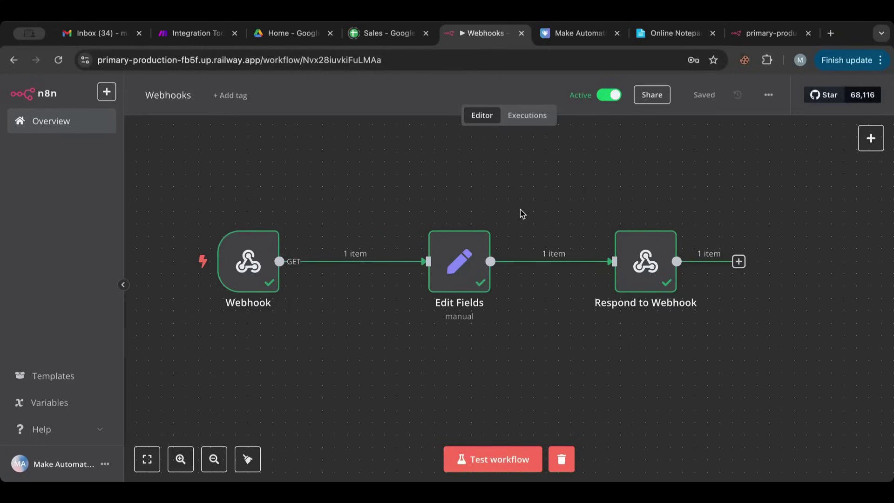
# Step: Review the Webhook node's production URL, return to the canvas and save the workflow
pyautogui.moveTo(470, 234)
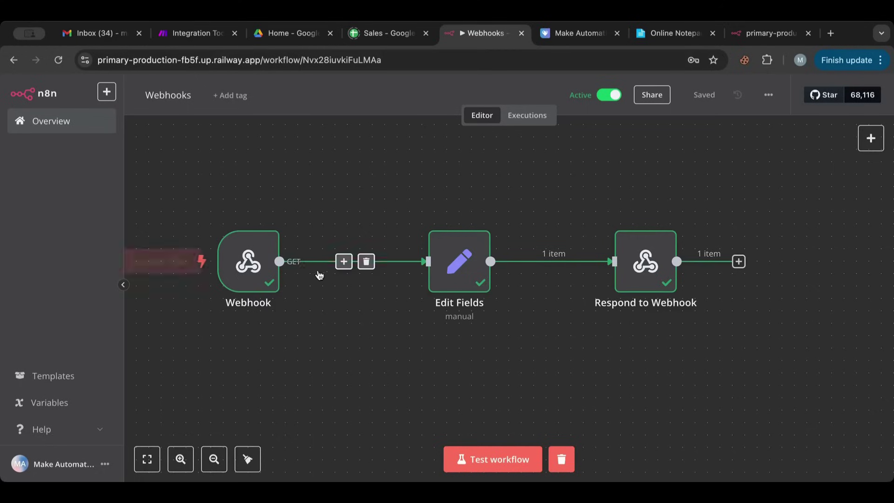
pyautogui.doubleClick(262, 259)
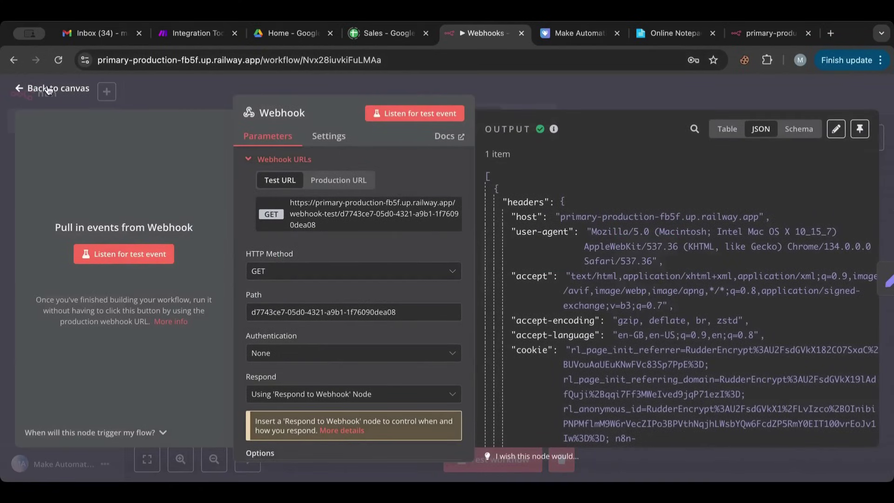
pyautogui.click(356, 185)
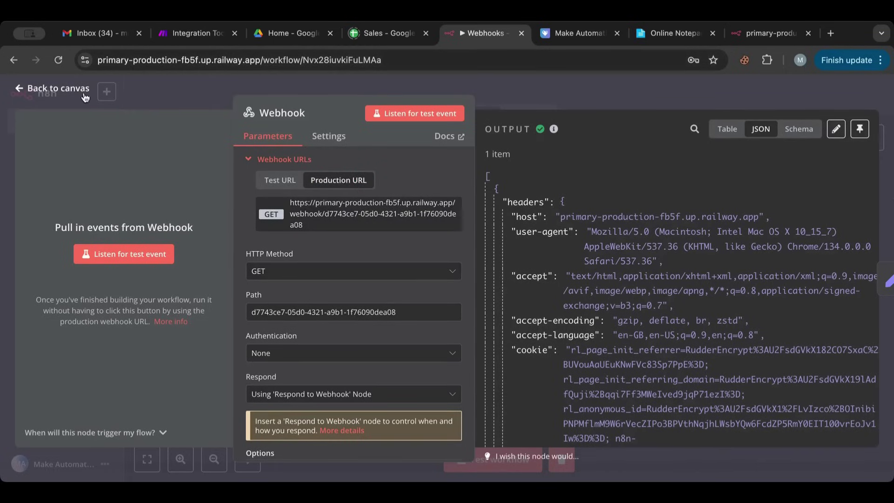
pyautogui.click(58, 88)
pyautogui.click(711, 99)
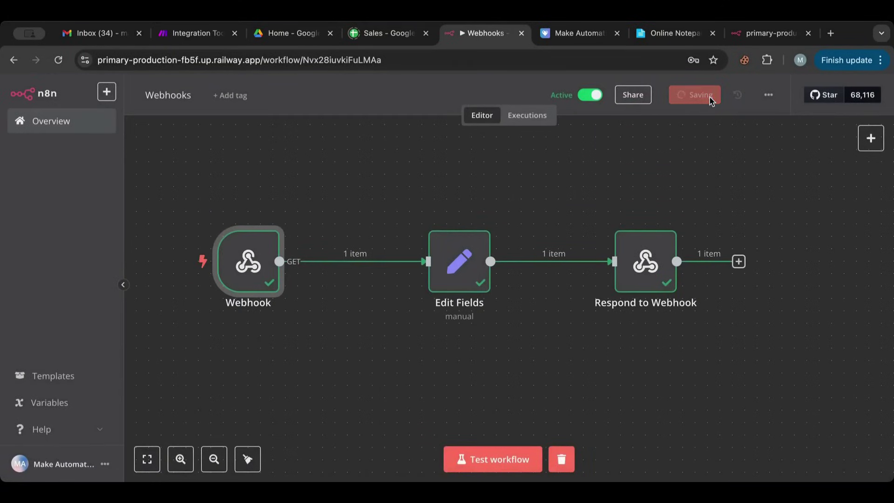